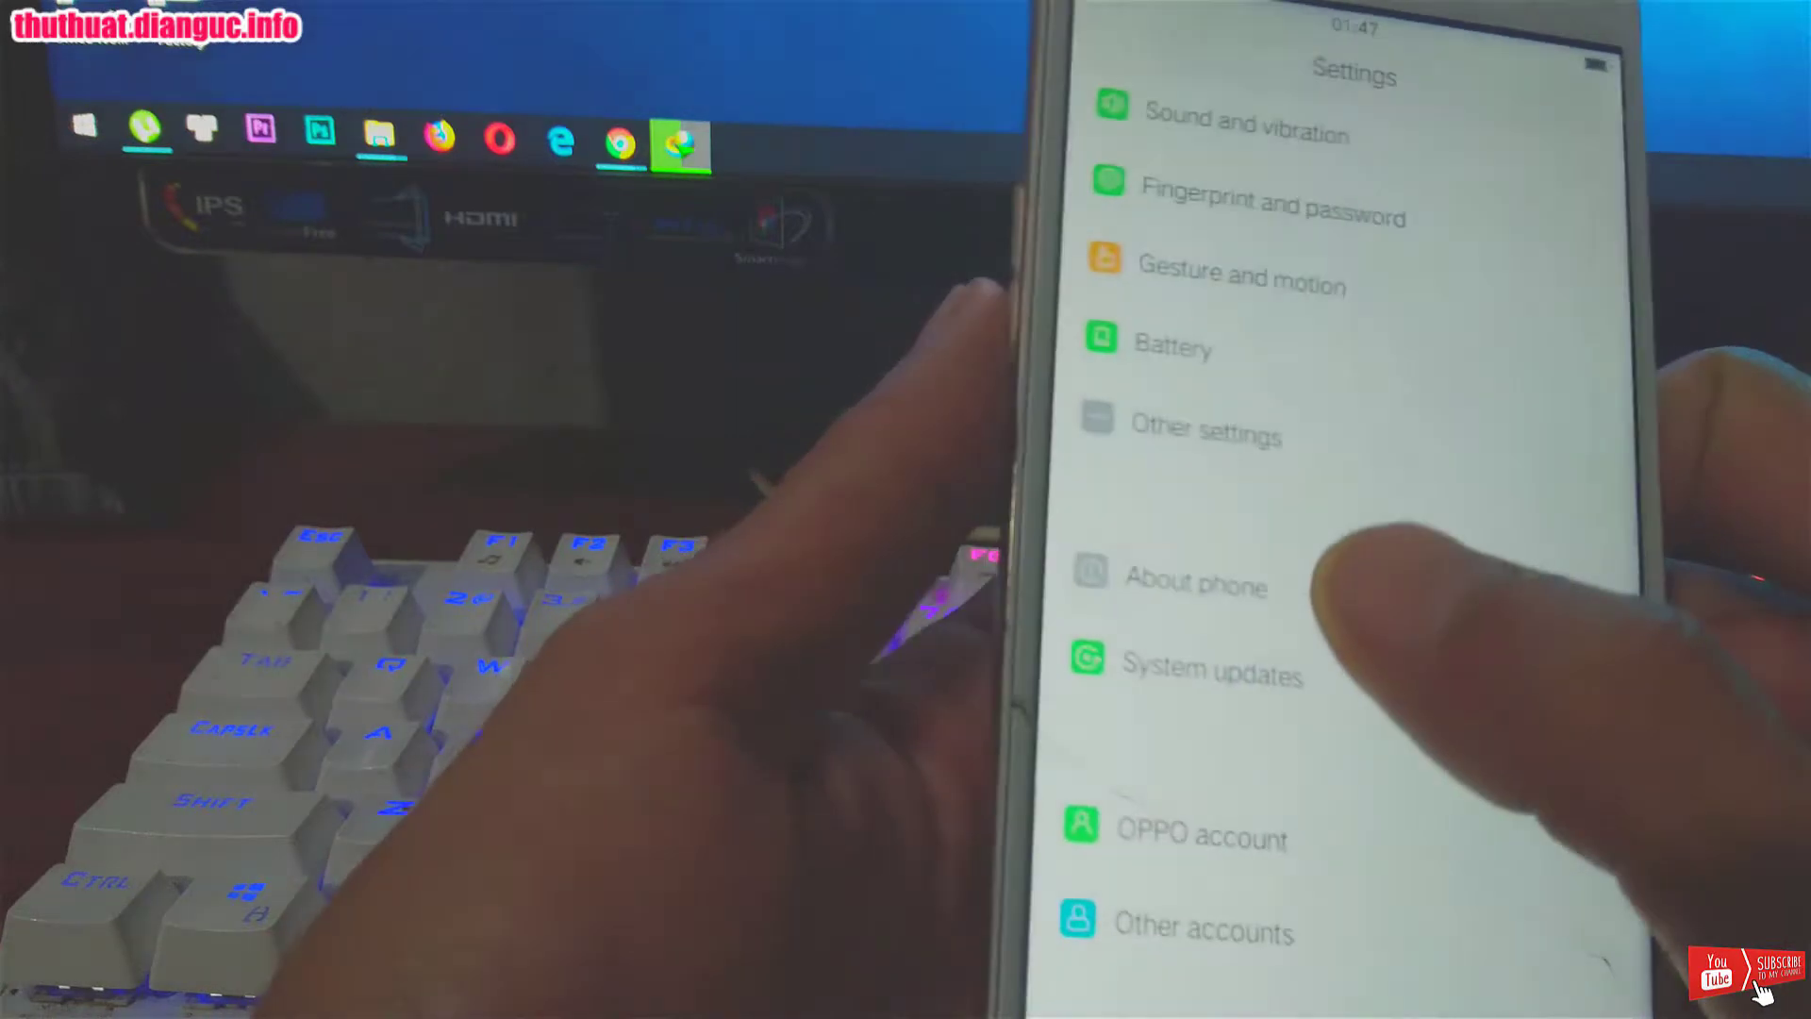
Step: Scroll through the About phone model and version details, then return to the home screen
click(1179, 547)
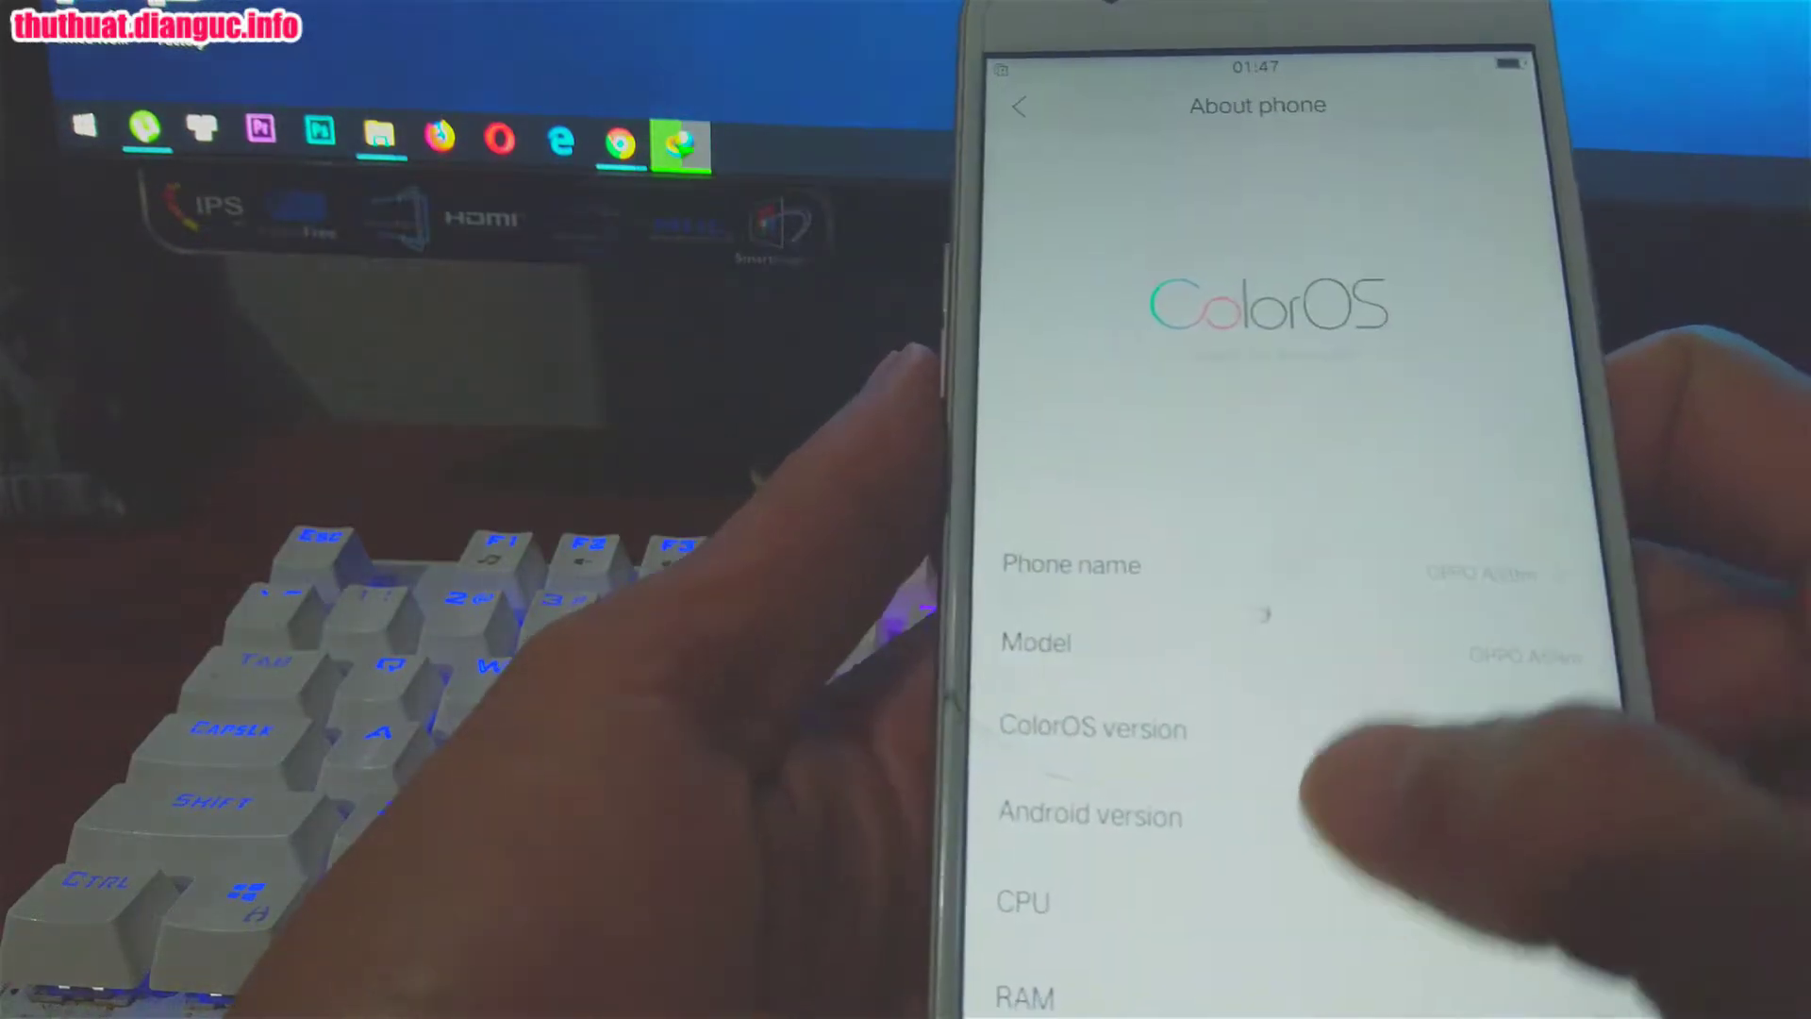
scroll(1307, 632, down, 2)
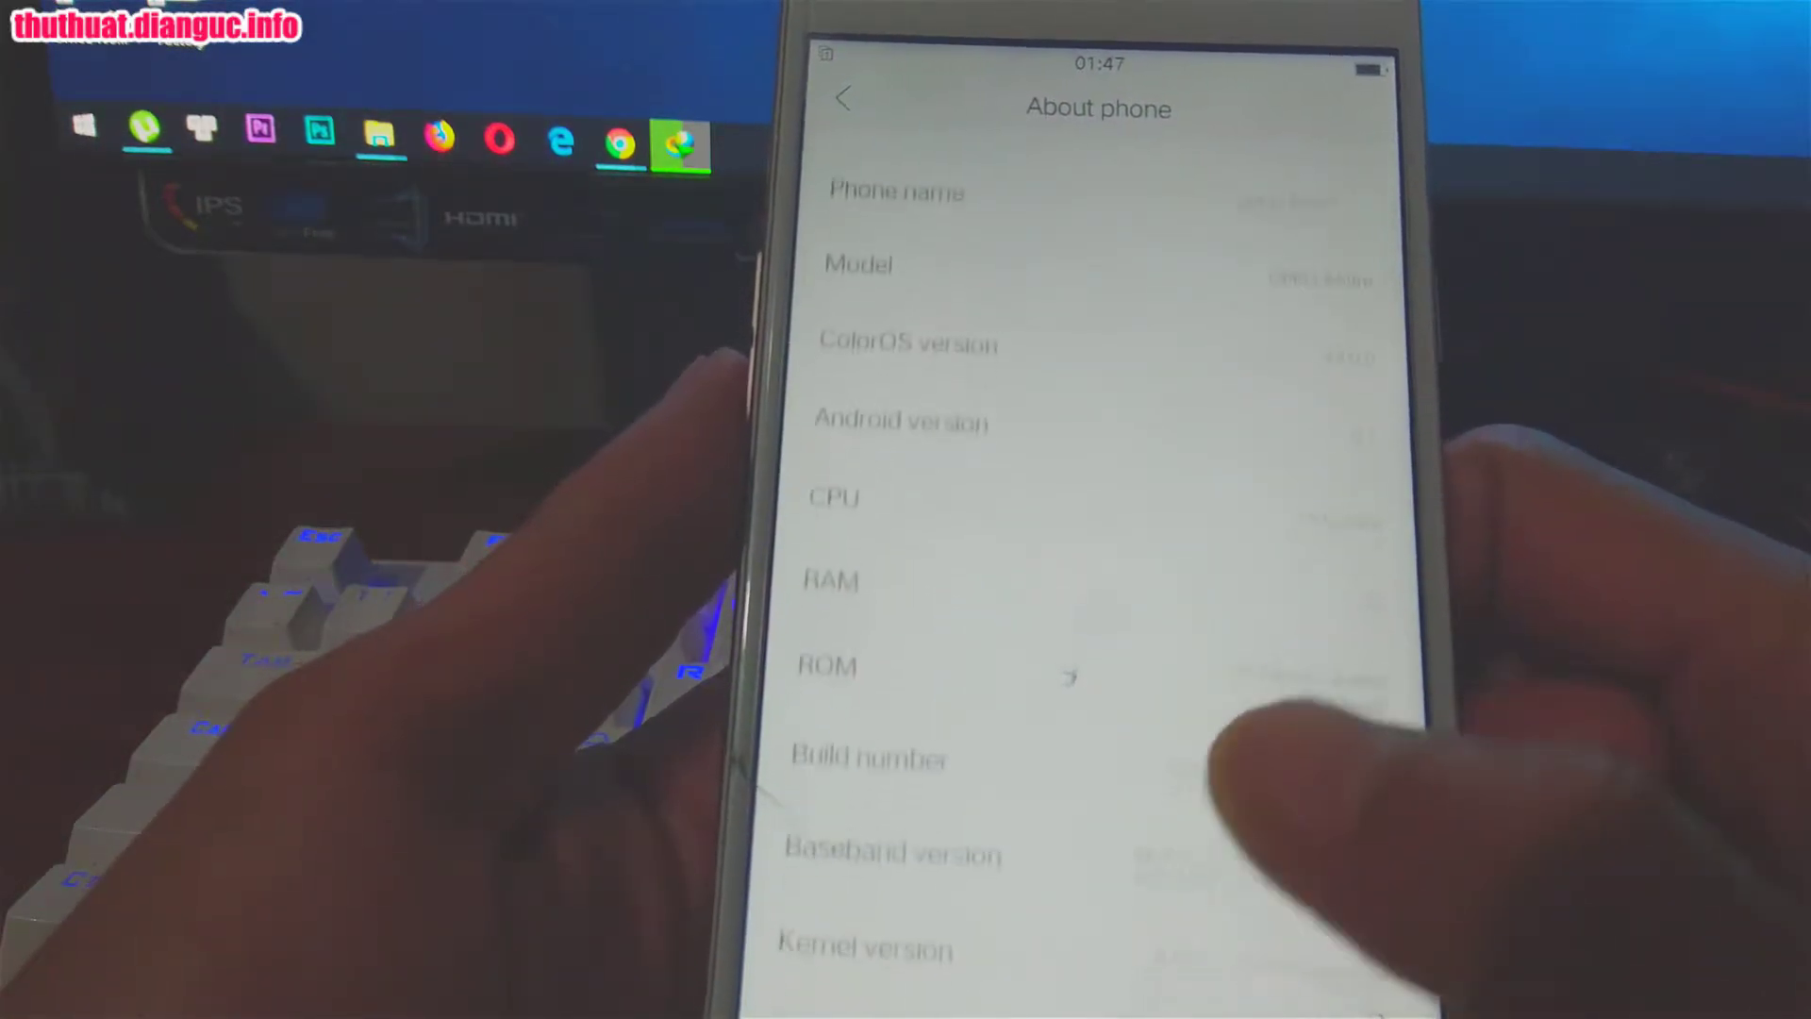
scroll(1254, 717, down, 2)
scroll(1255, 745, down, 3)
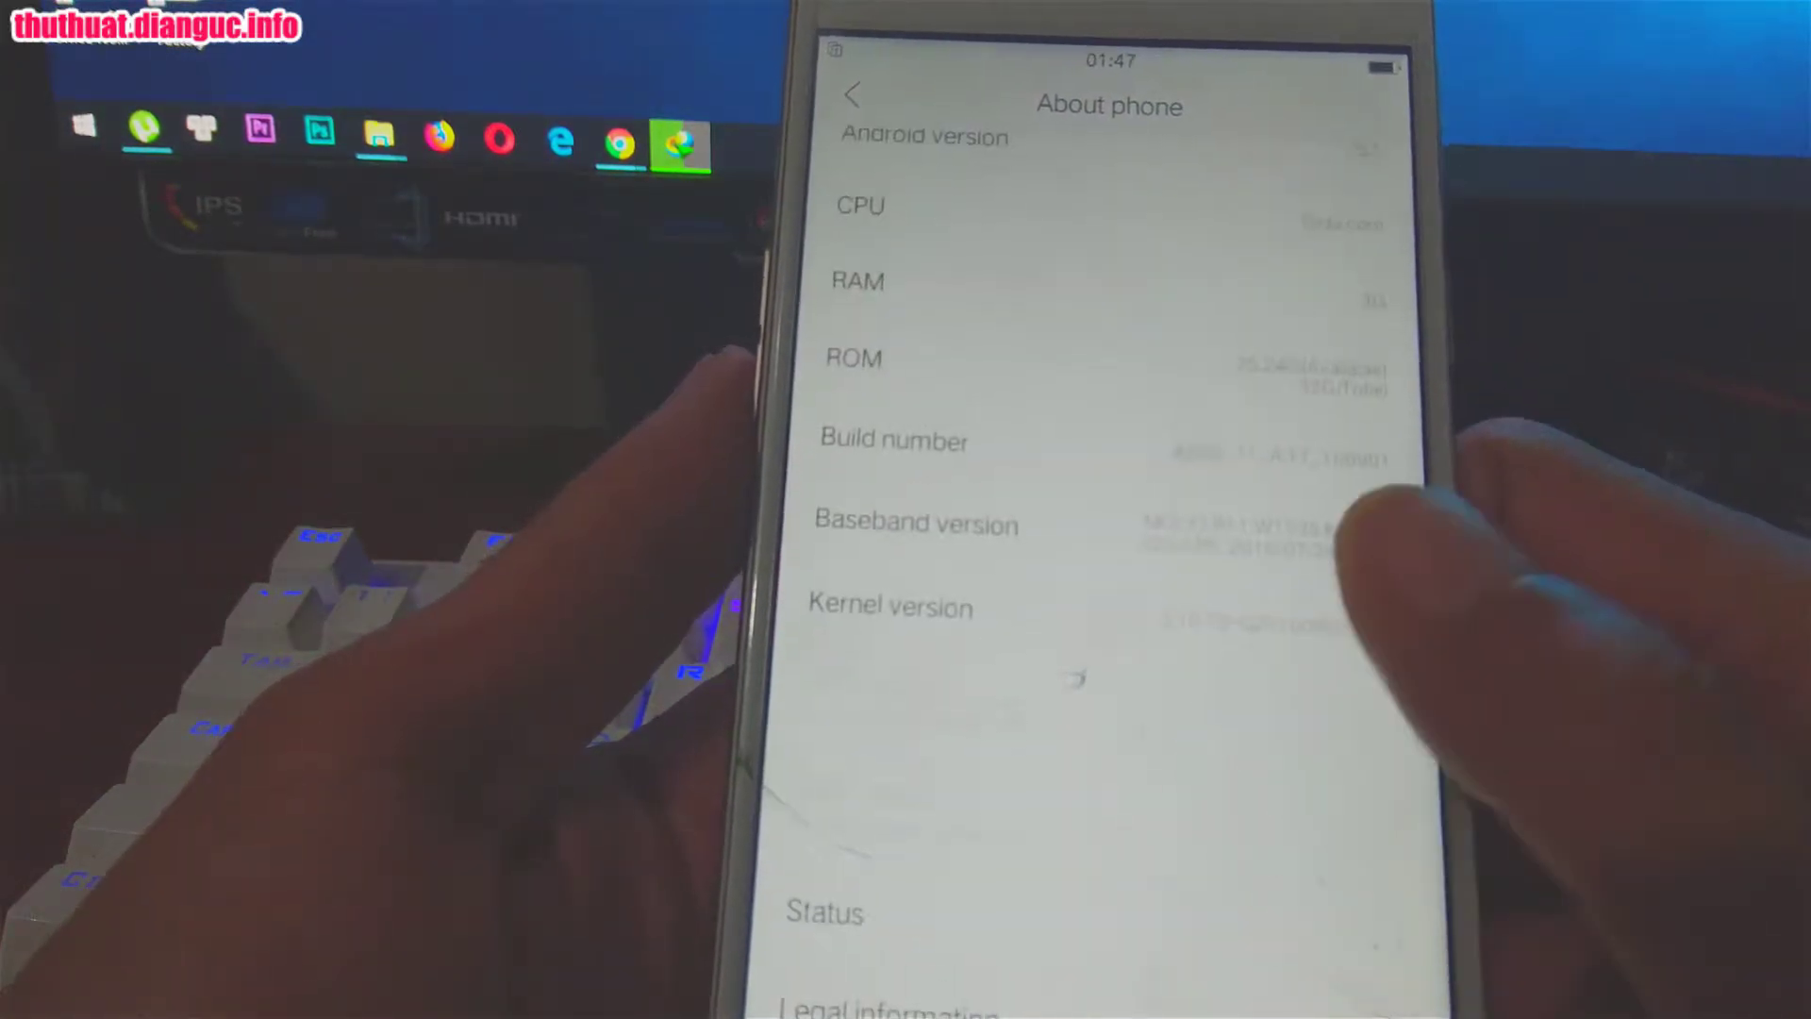
scroll(1302, 717, up, 5)
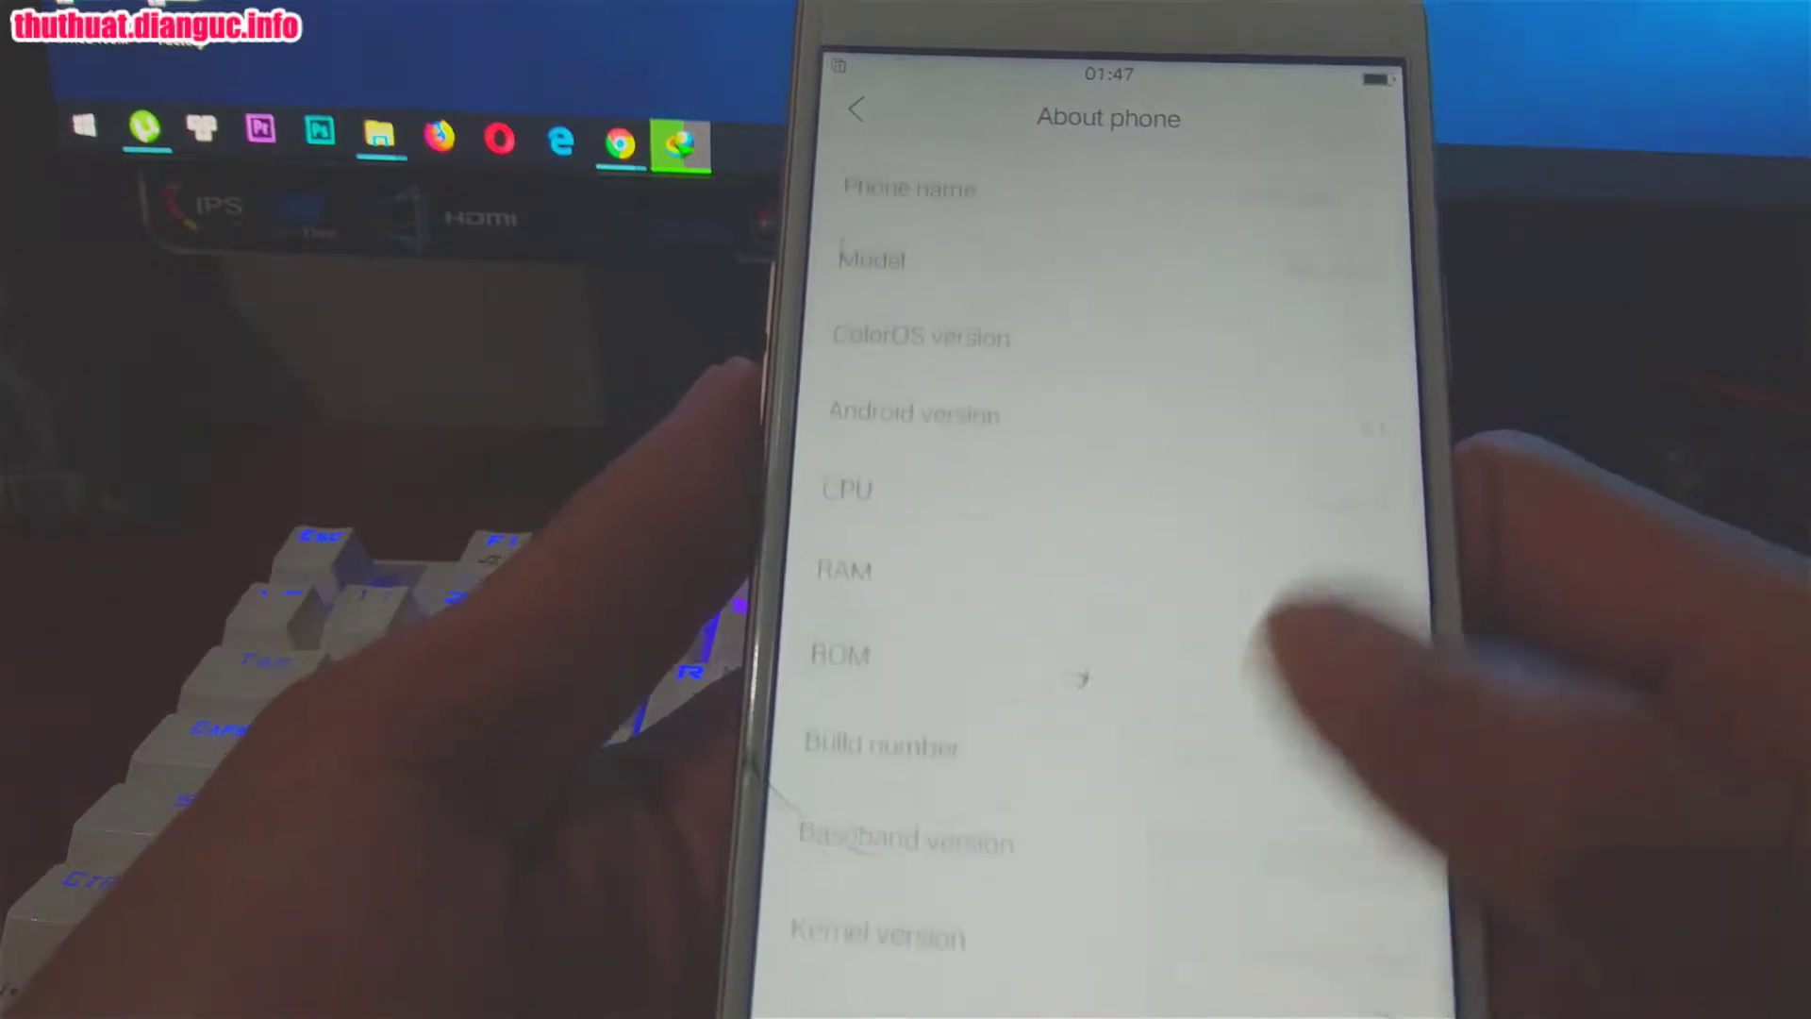
scroll(1254, 717, down, 5)
scroll(1255, 717, up, 5)
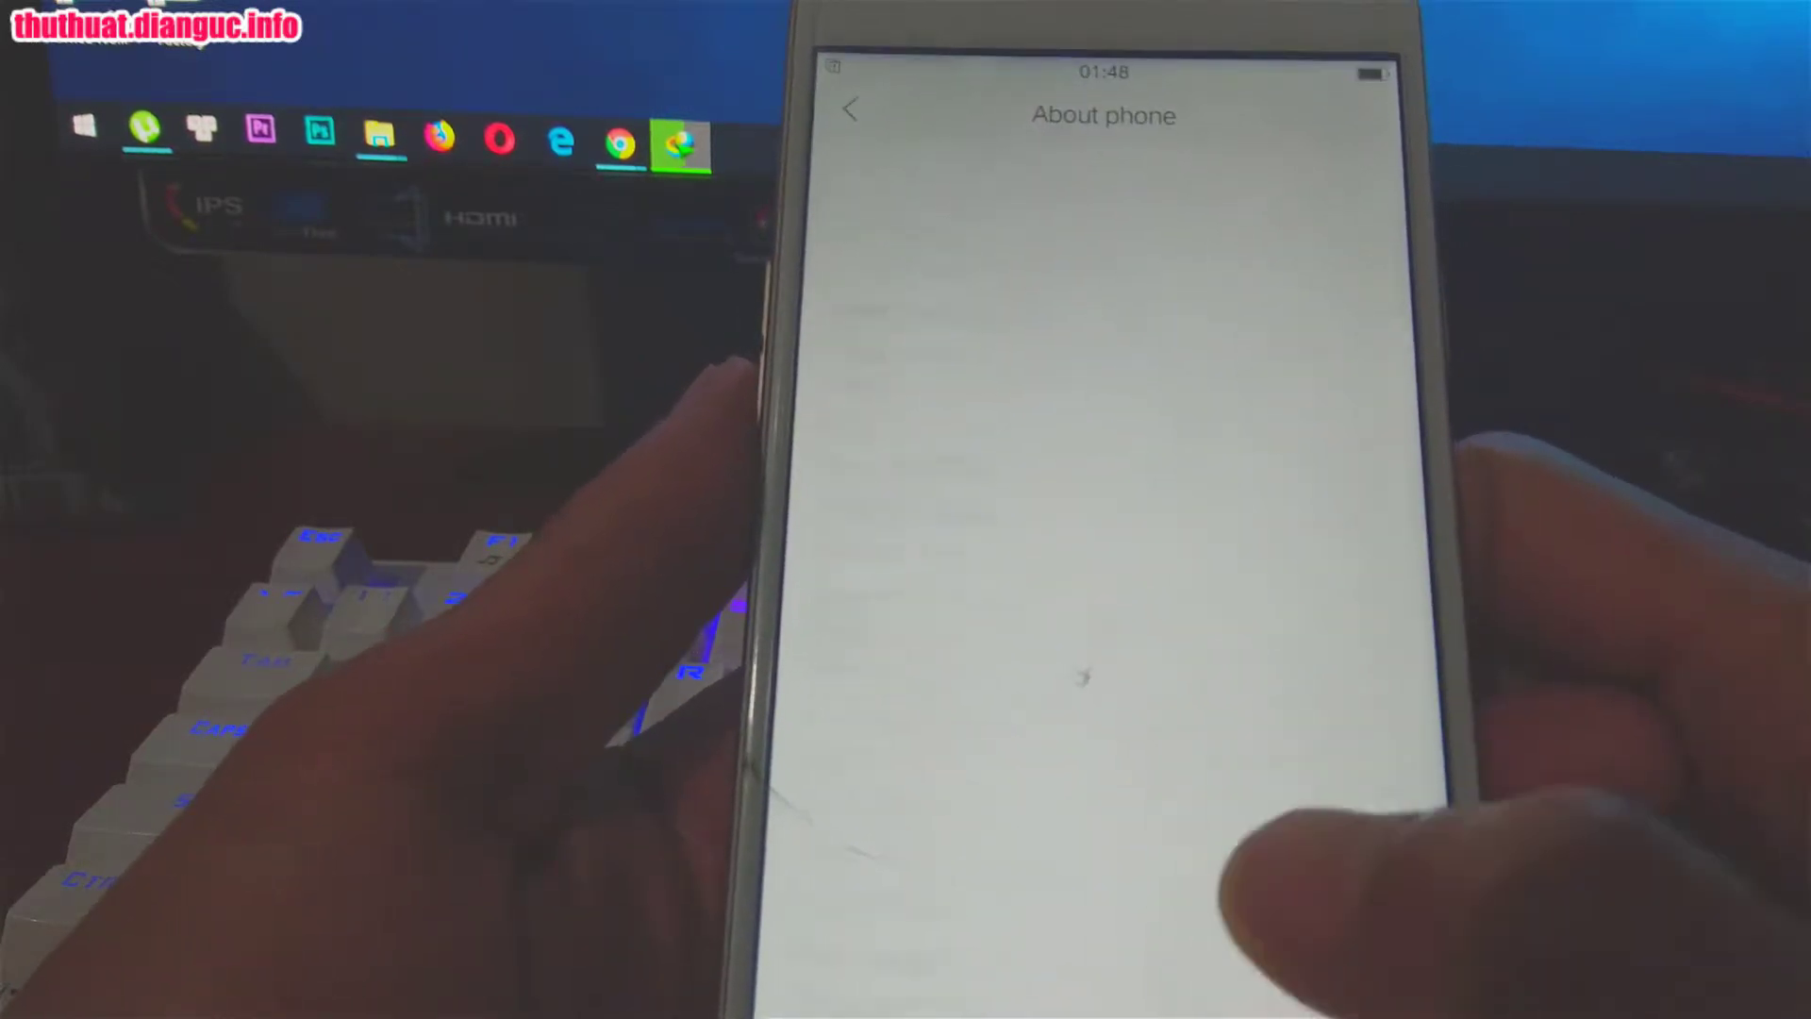
scroll(1254, 717, down, 5)
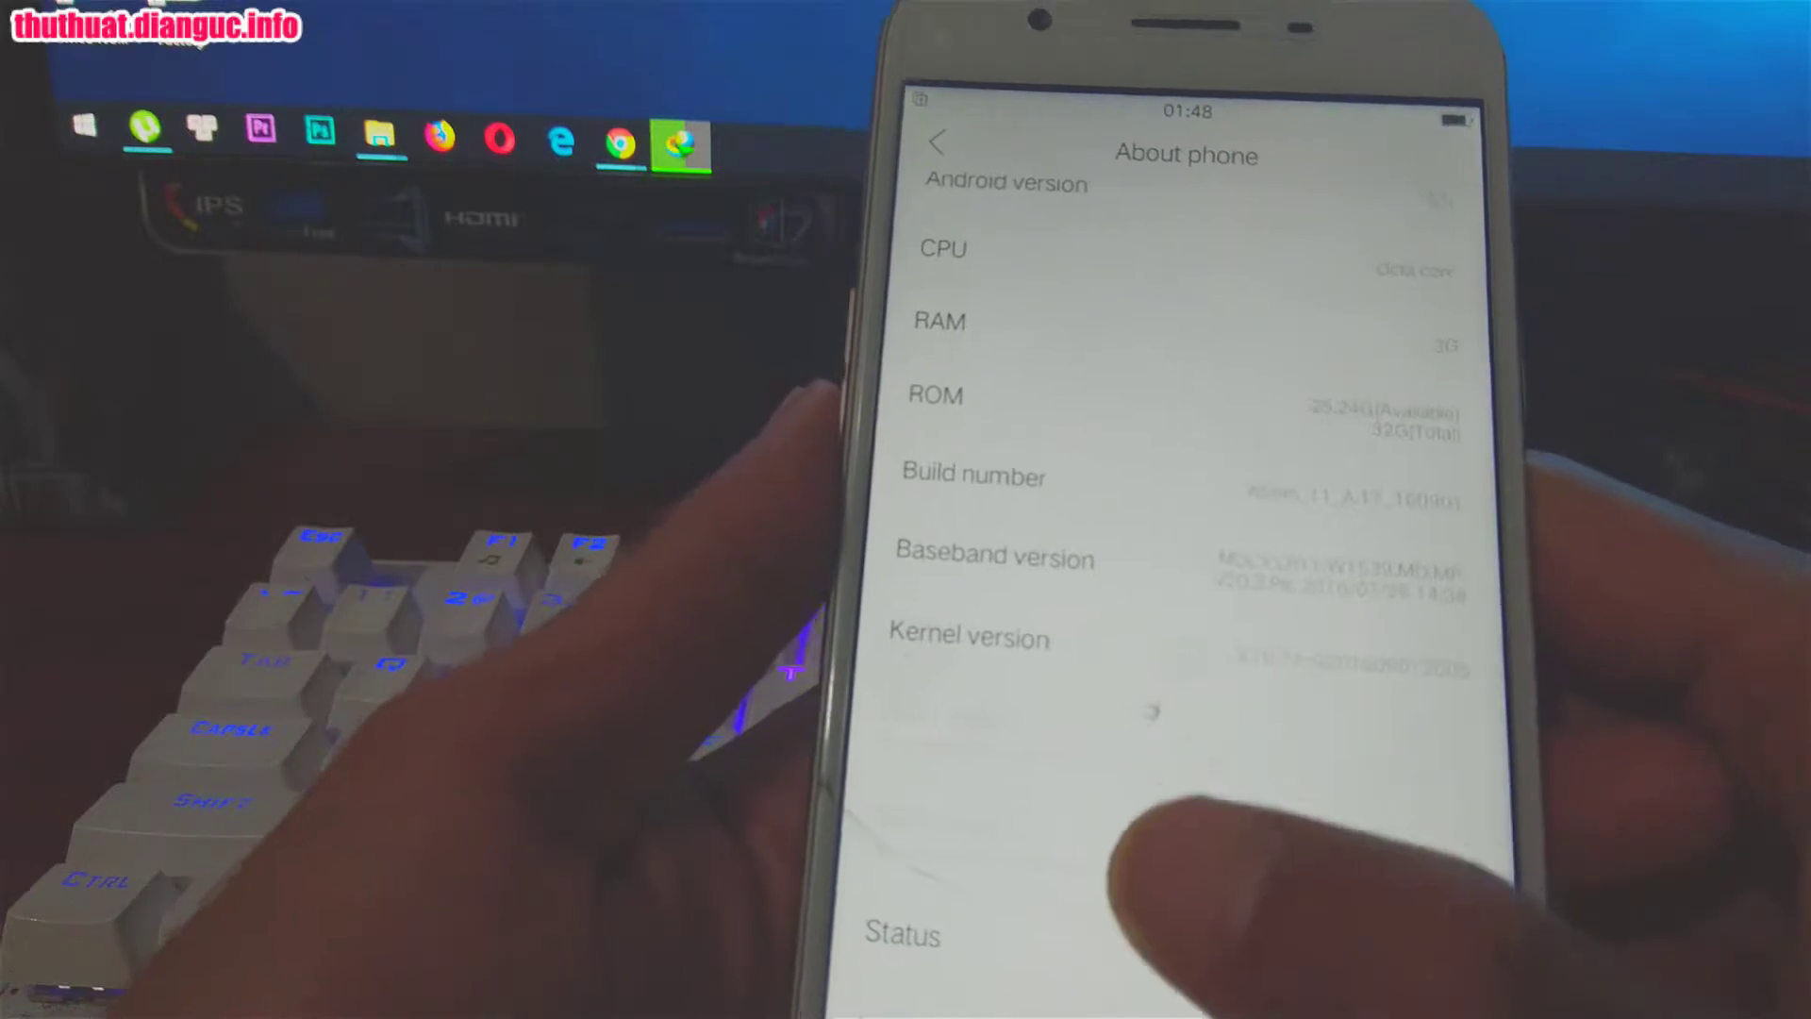
key(Escape)
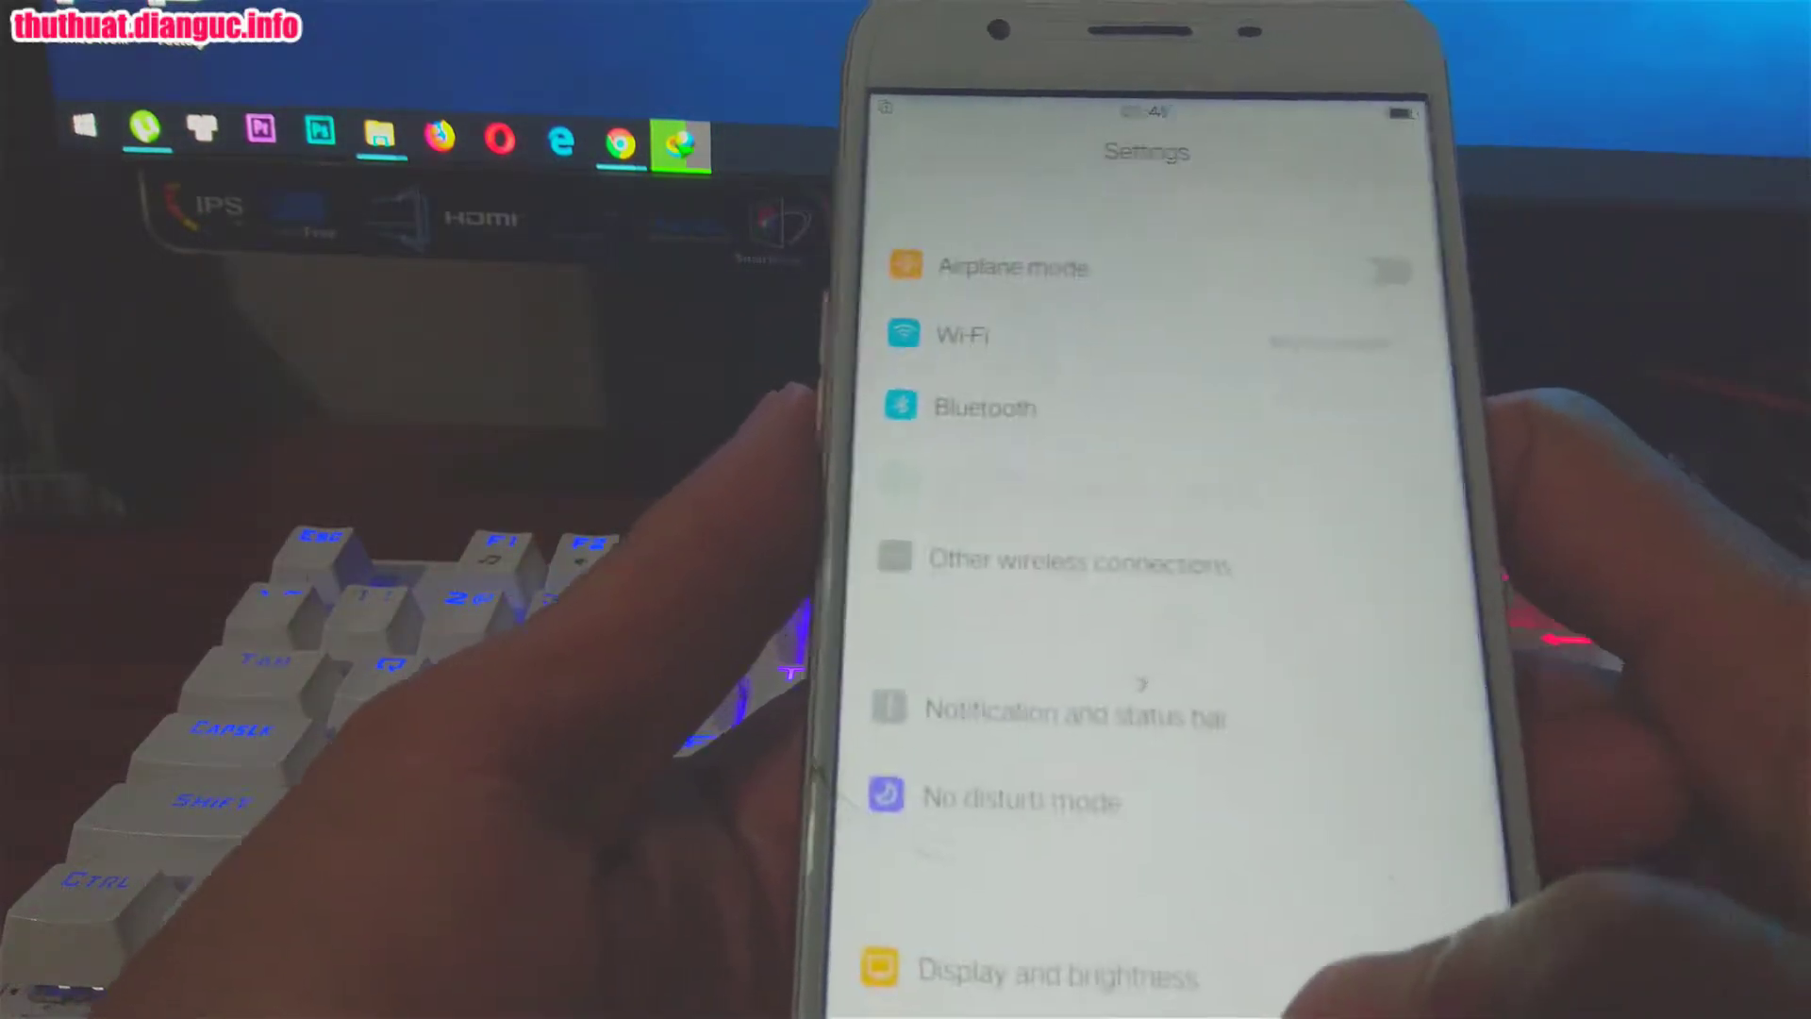
key(Home)
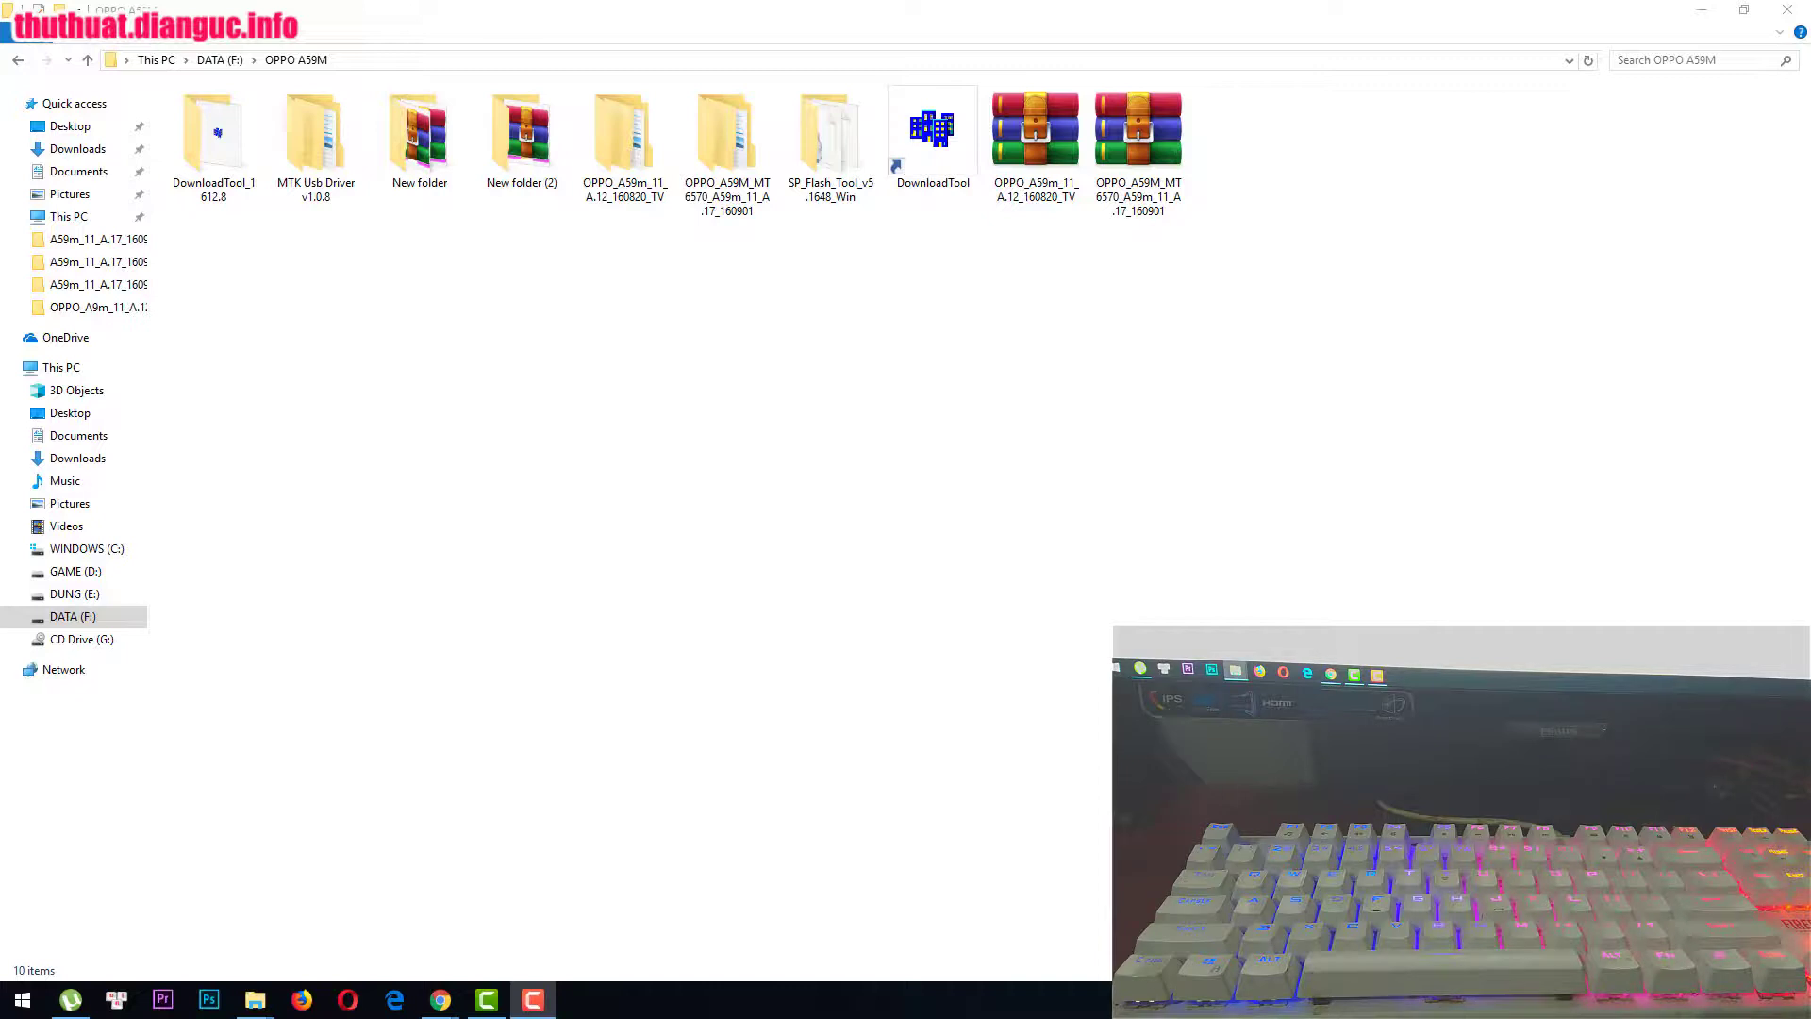
Step: Launch the DownloadTool shortcut from the OPPO A59M folder window
click(1270, 602)
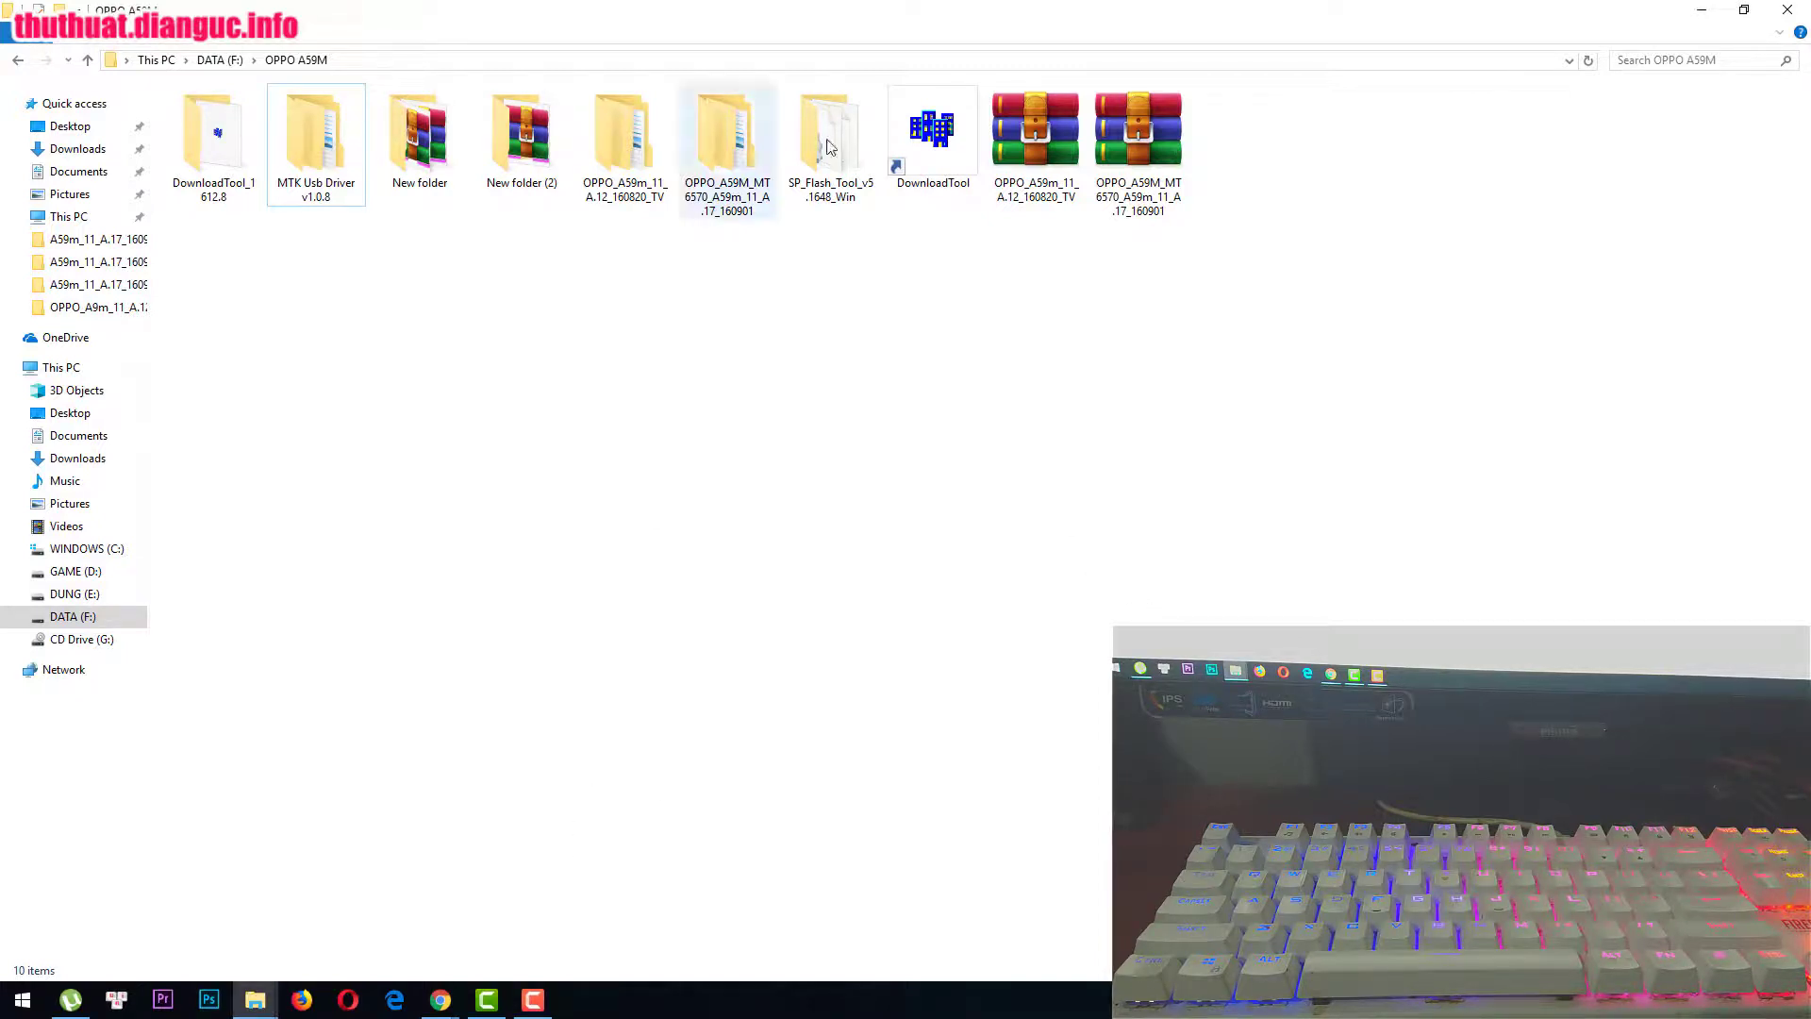
click(918, 142)
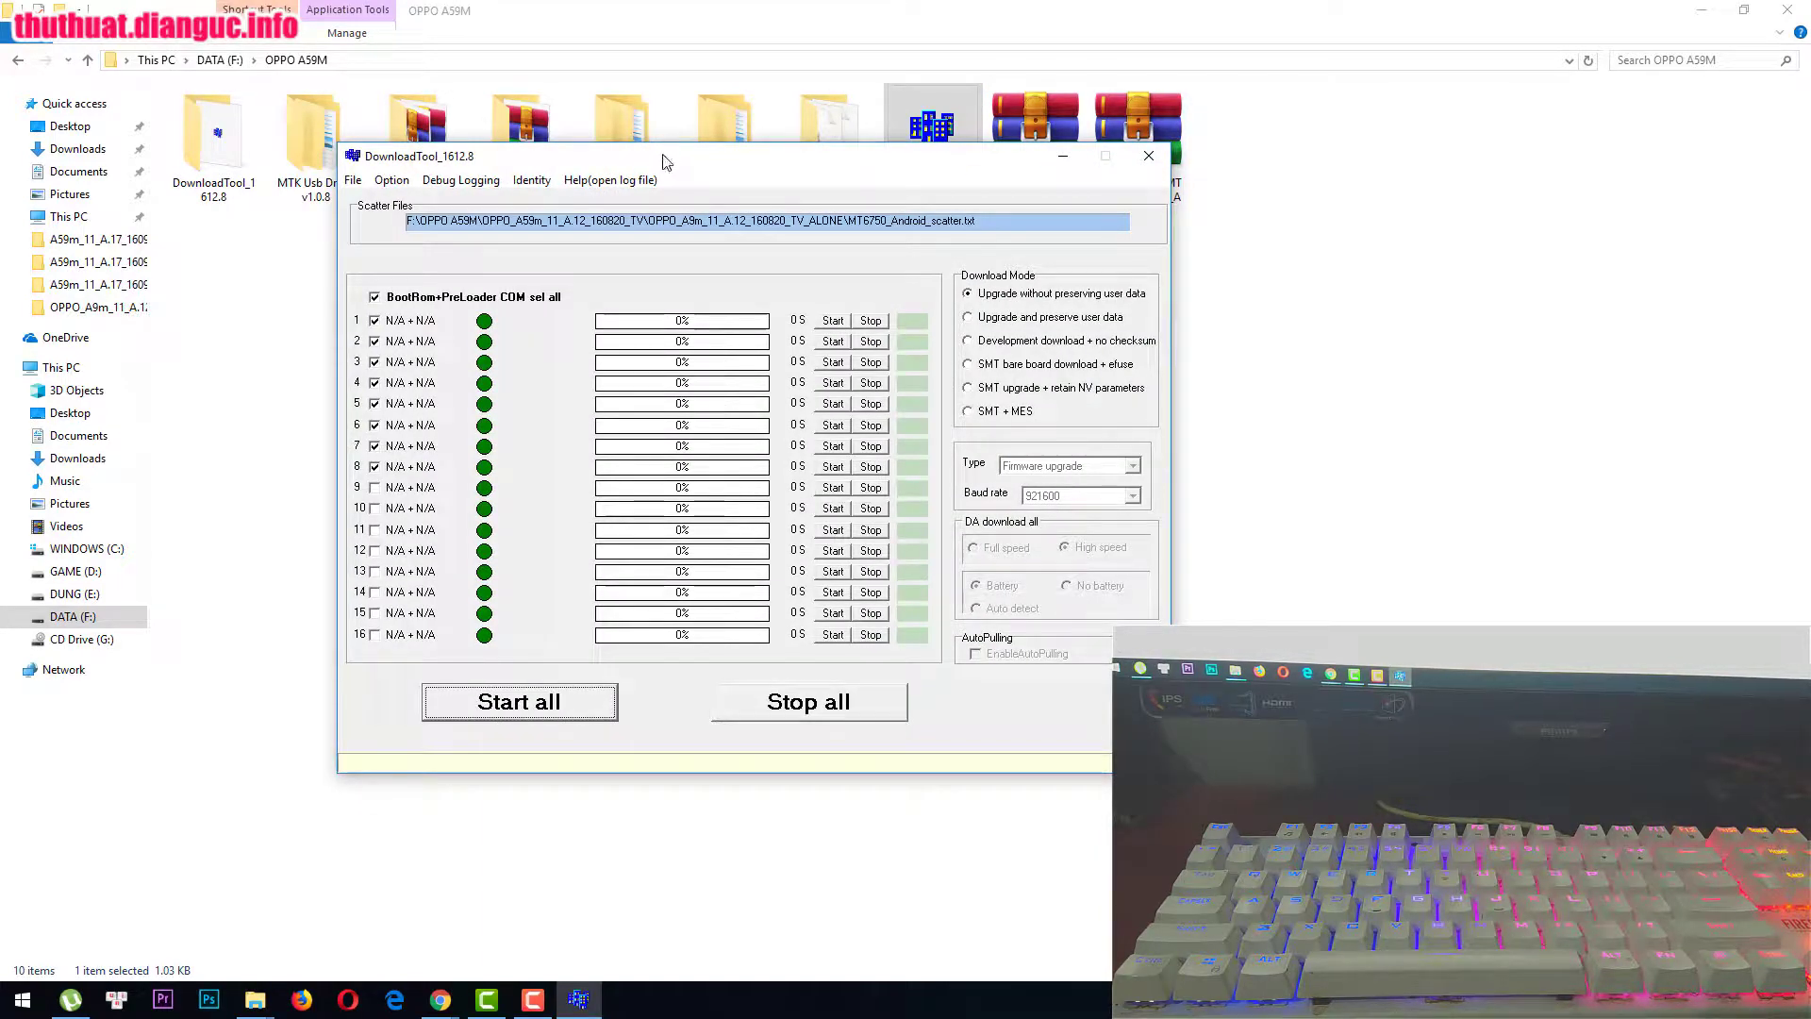
Step: Switch to Development download + no checksum mode and enter the development-mode password
drag(665, 162, 806, 166)
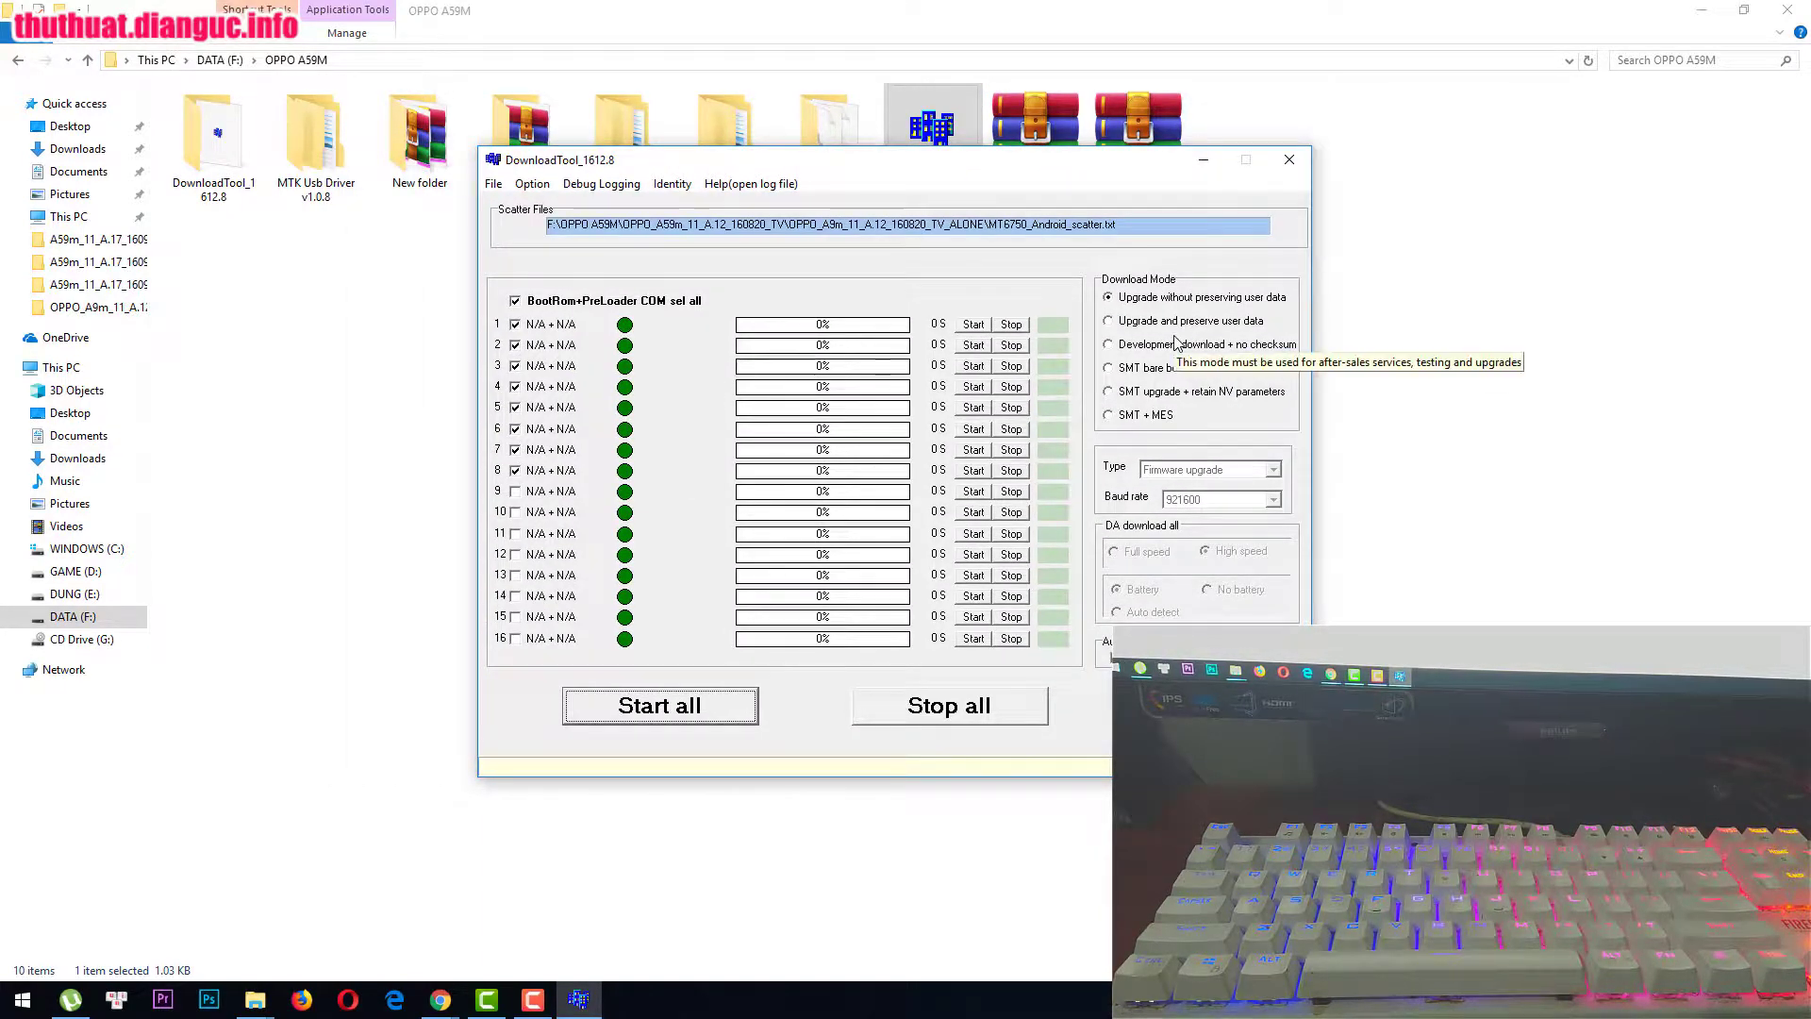
click(1131, 349)
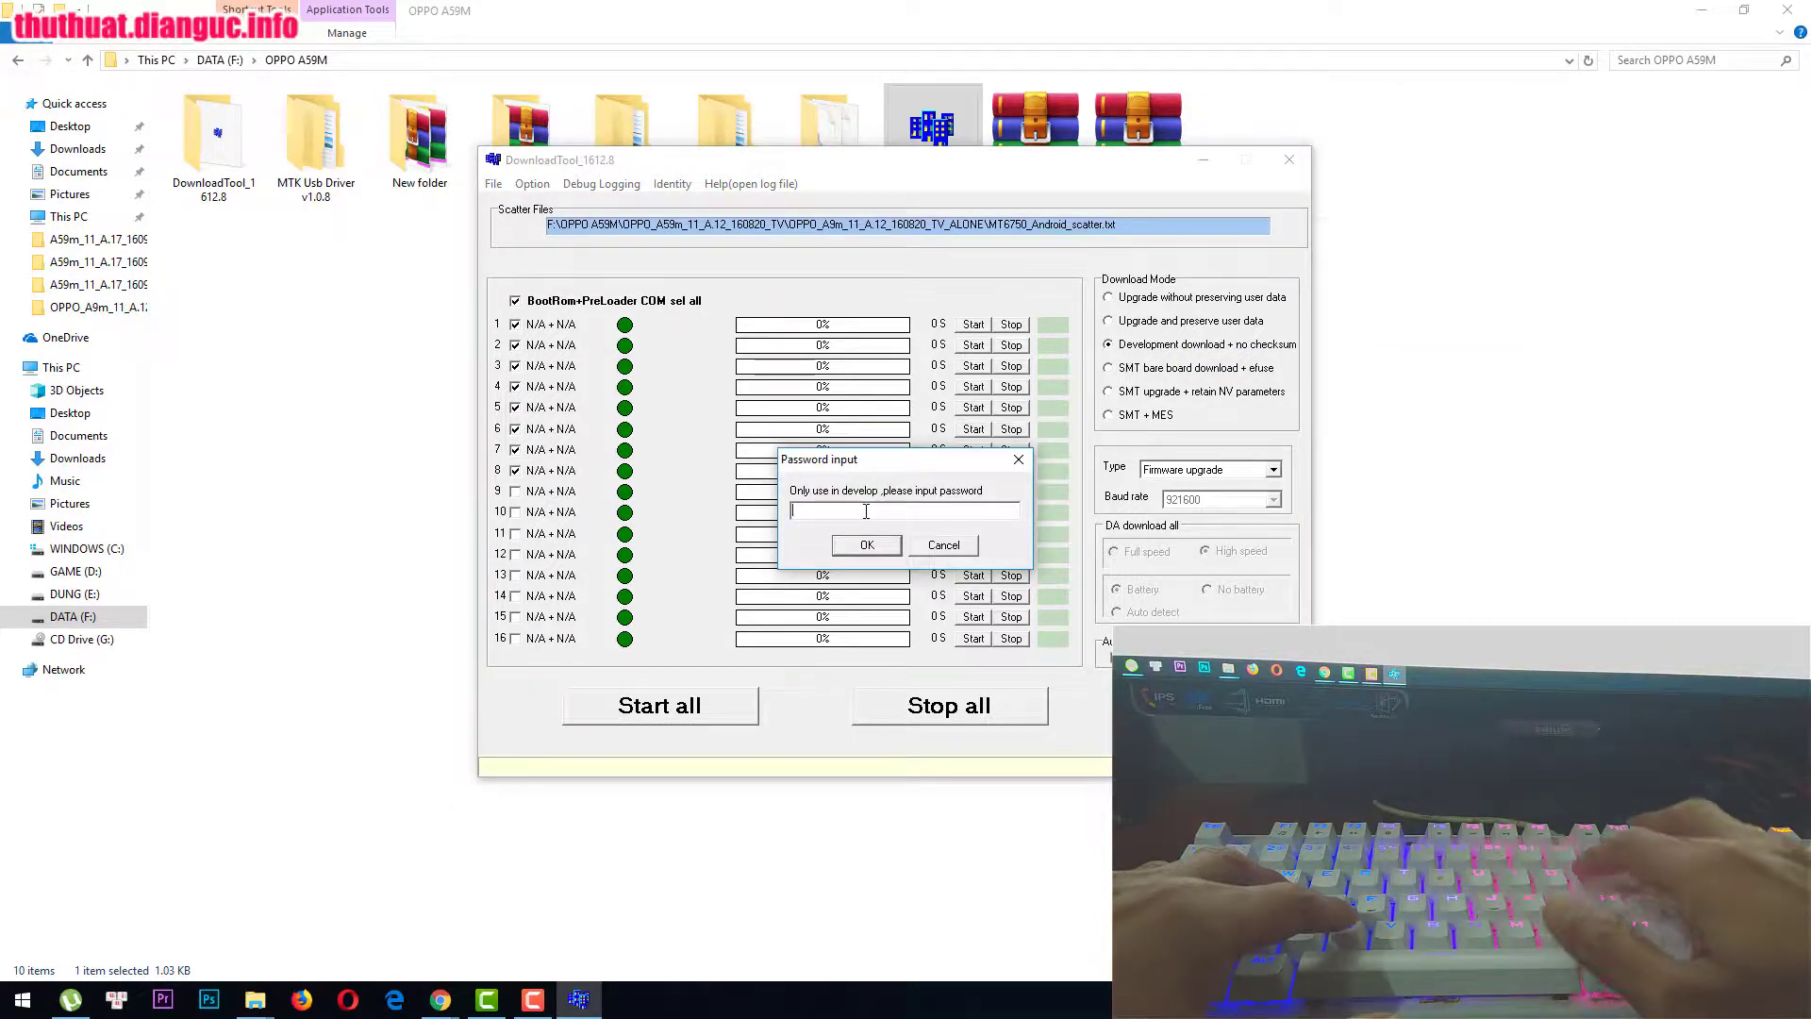
text(opp)
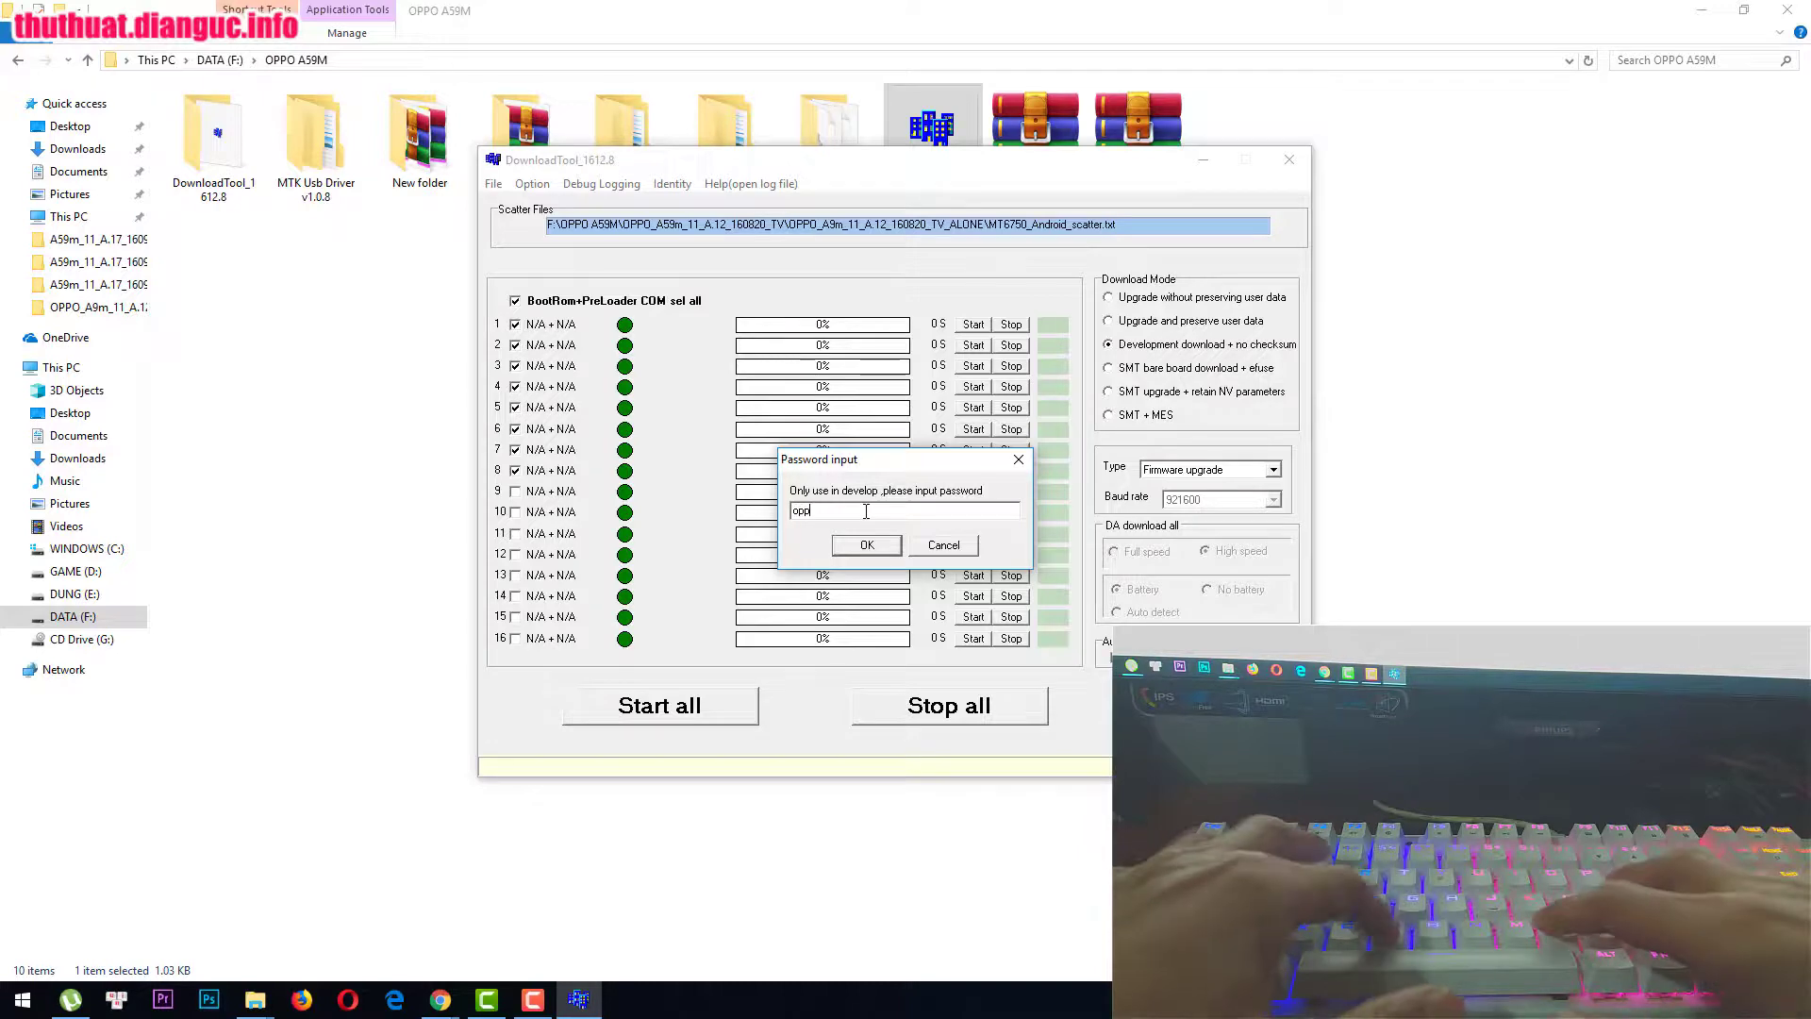
text(odev)
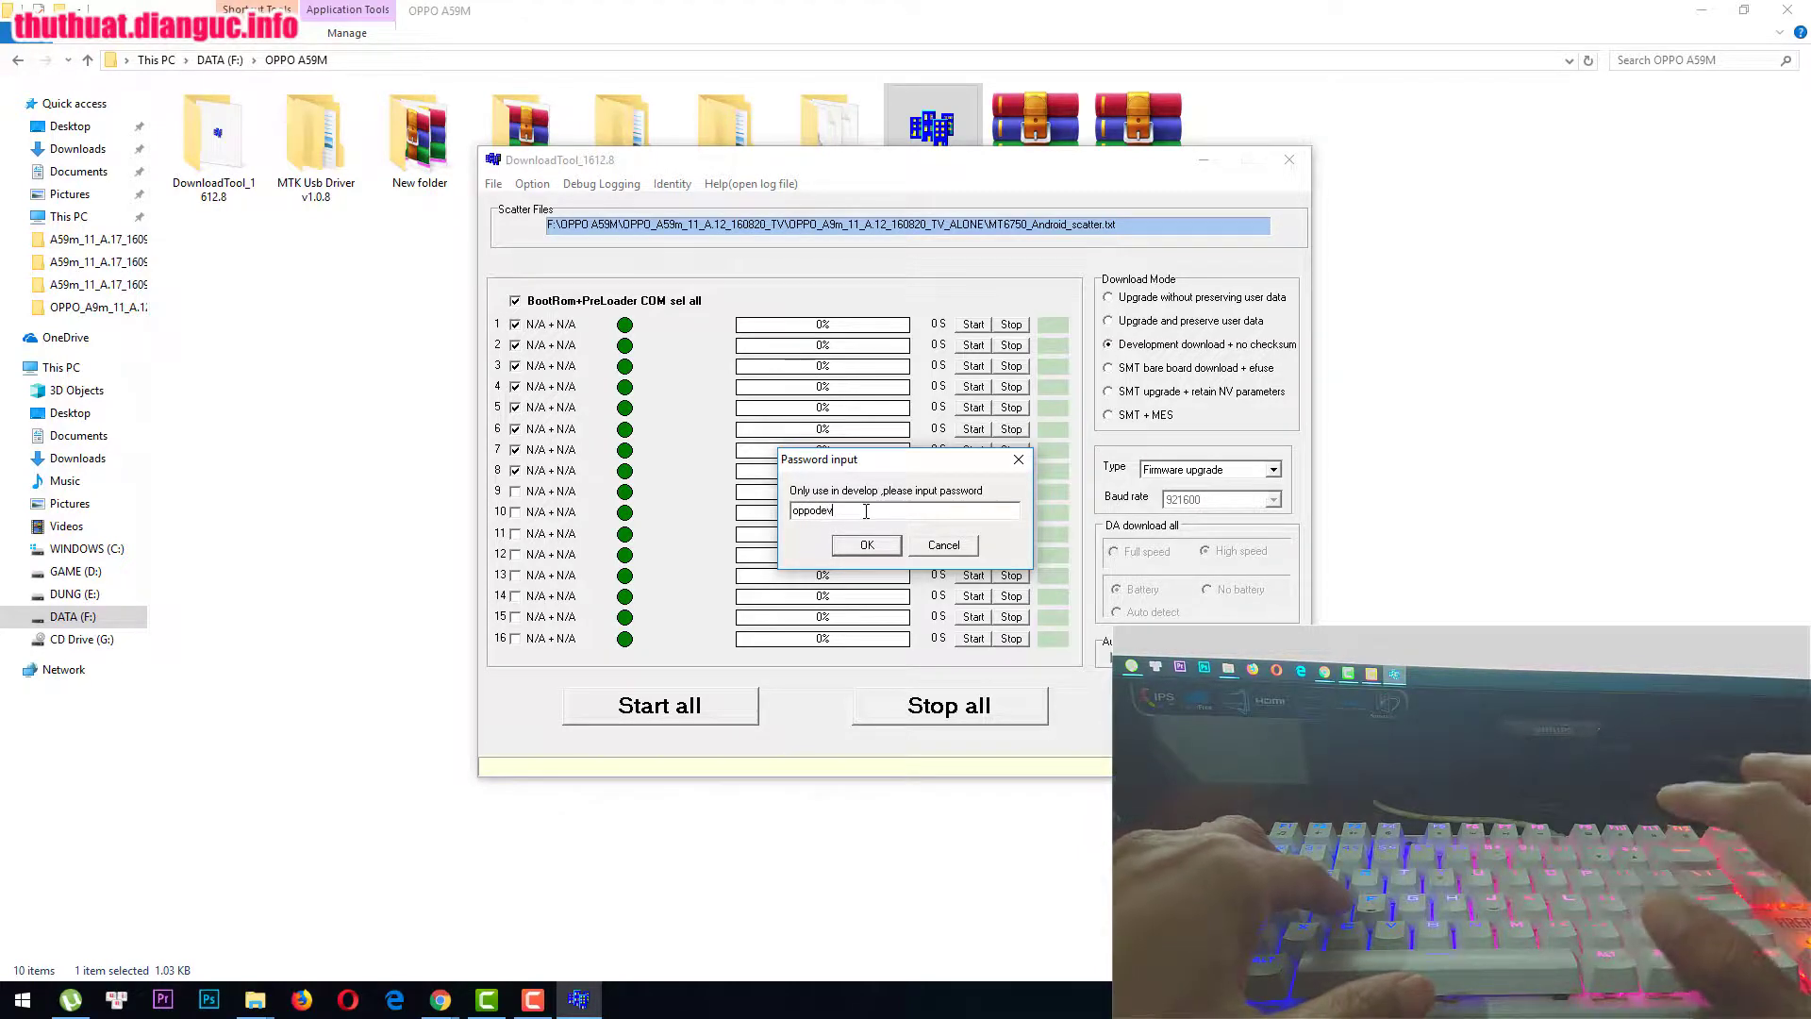
text(elop)
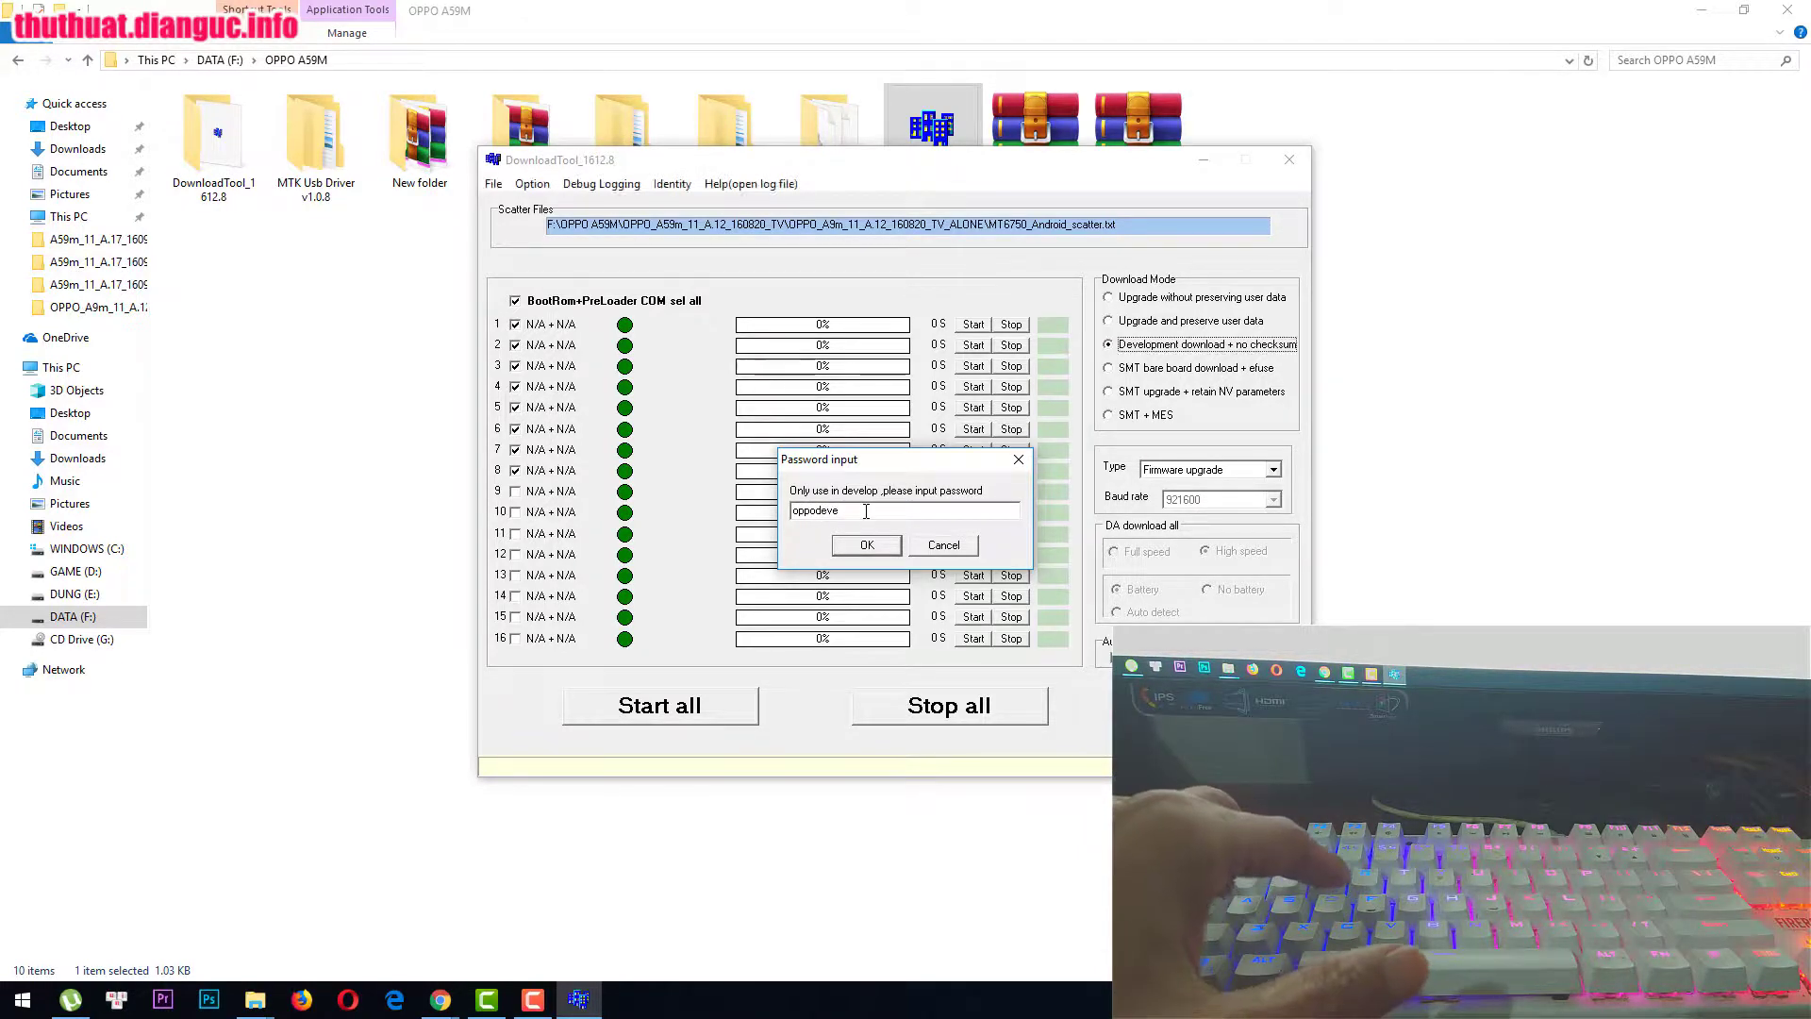
key(Return)
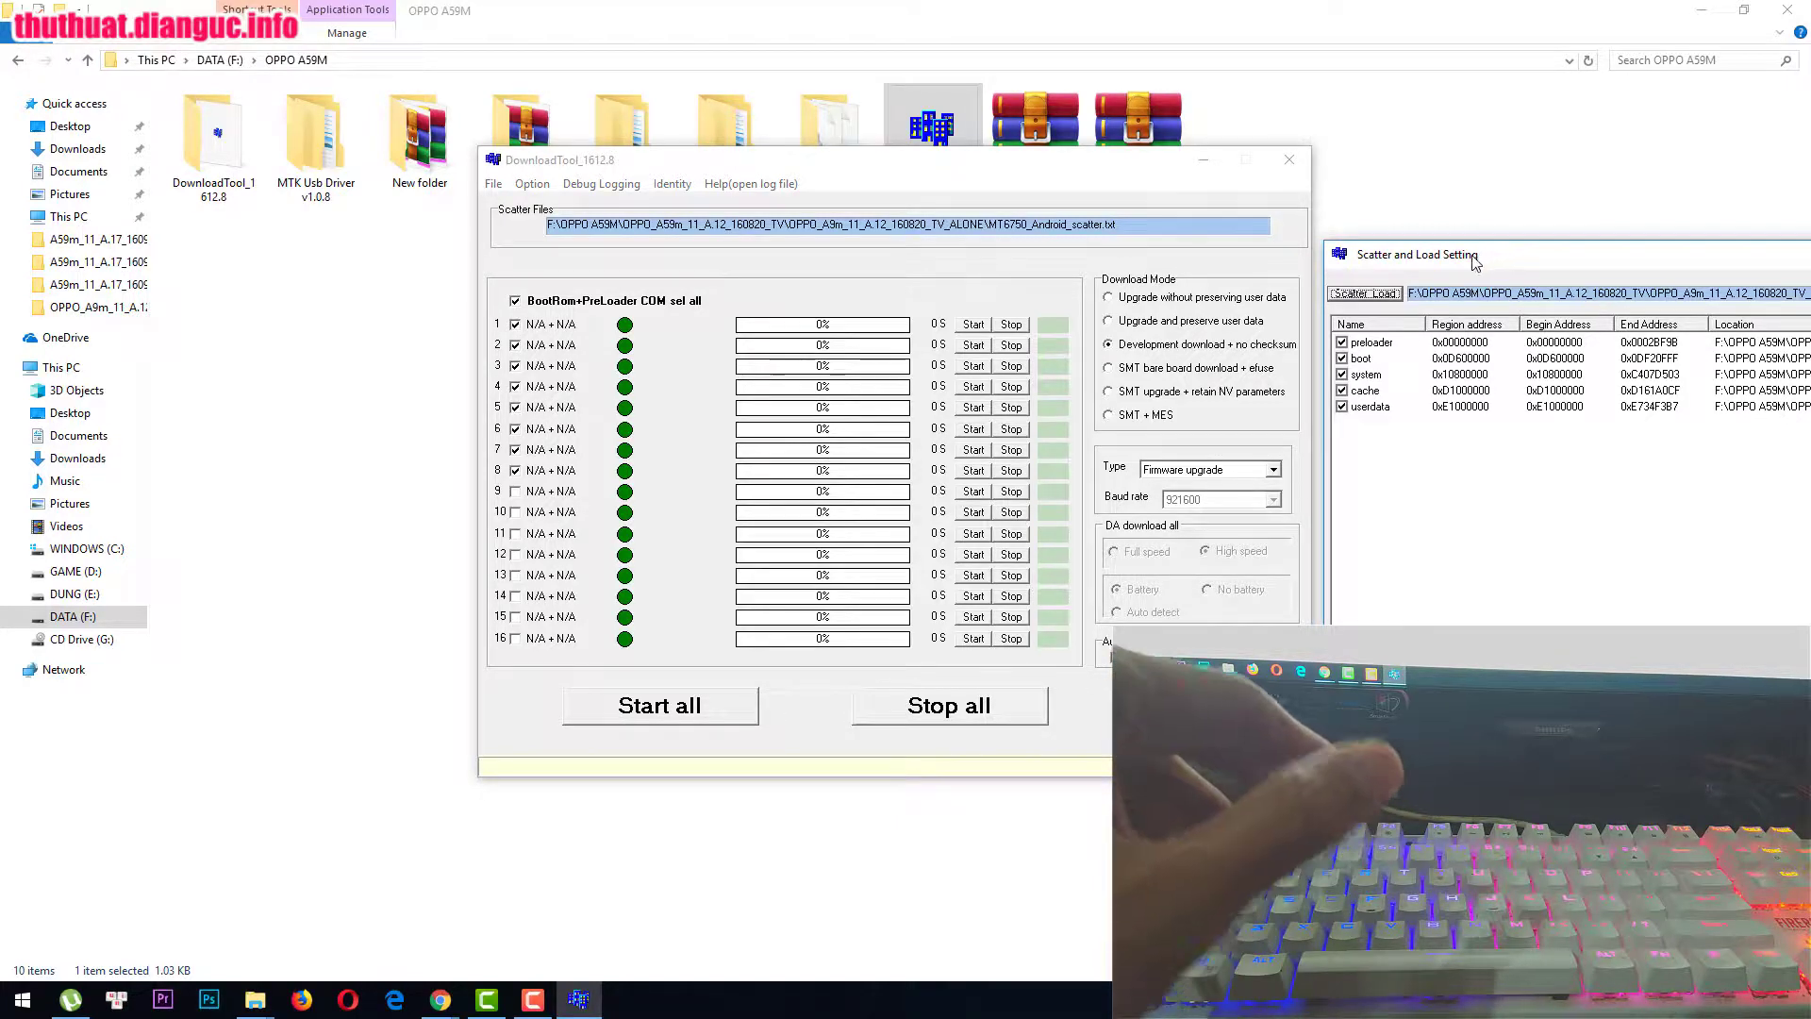
Step: Load MT6750_Android_scatter from New folder > A59m_11_A.17_160901 and close the scatter settings window
click(839, 276)
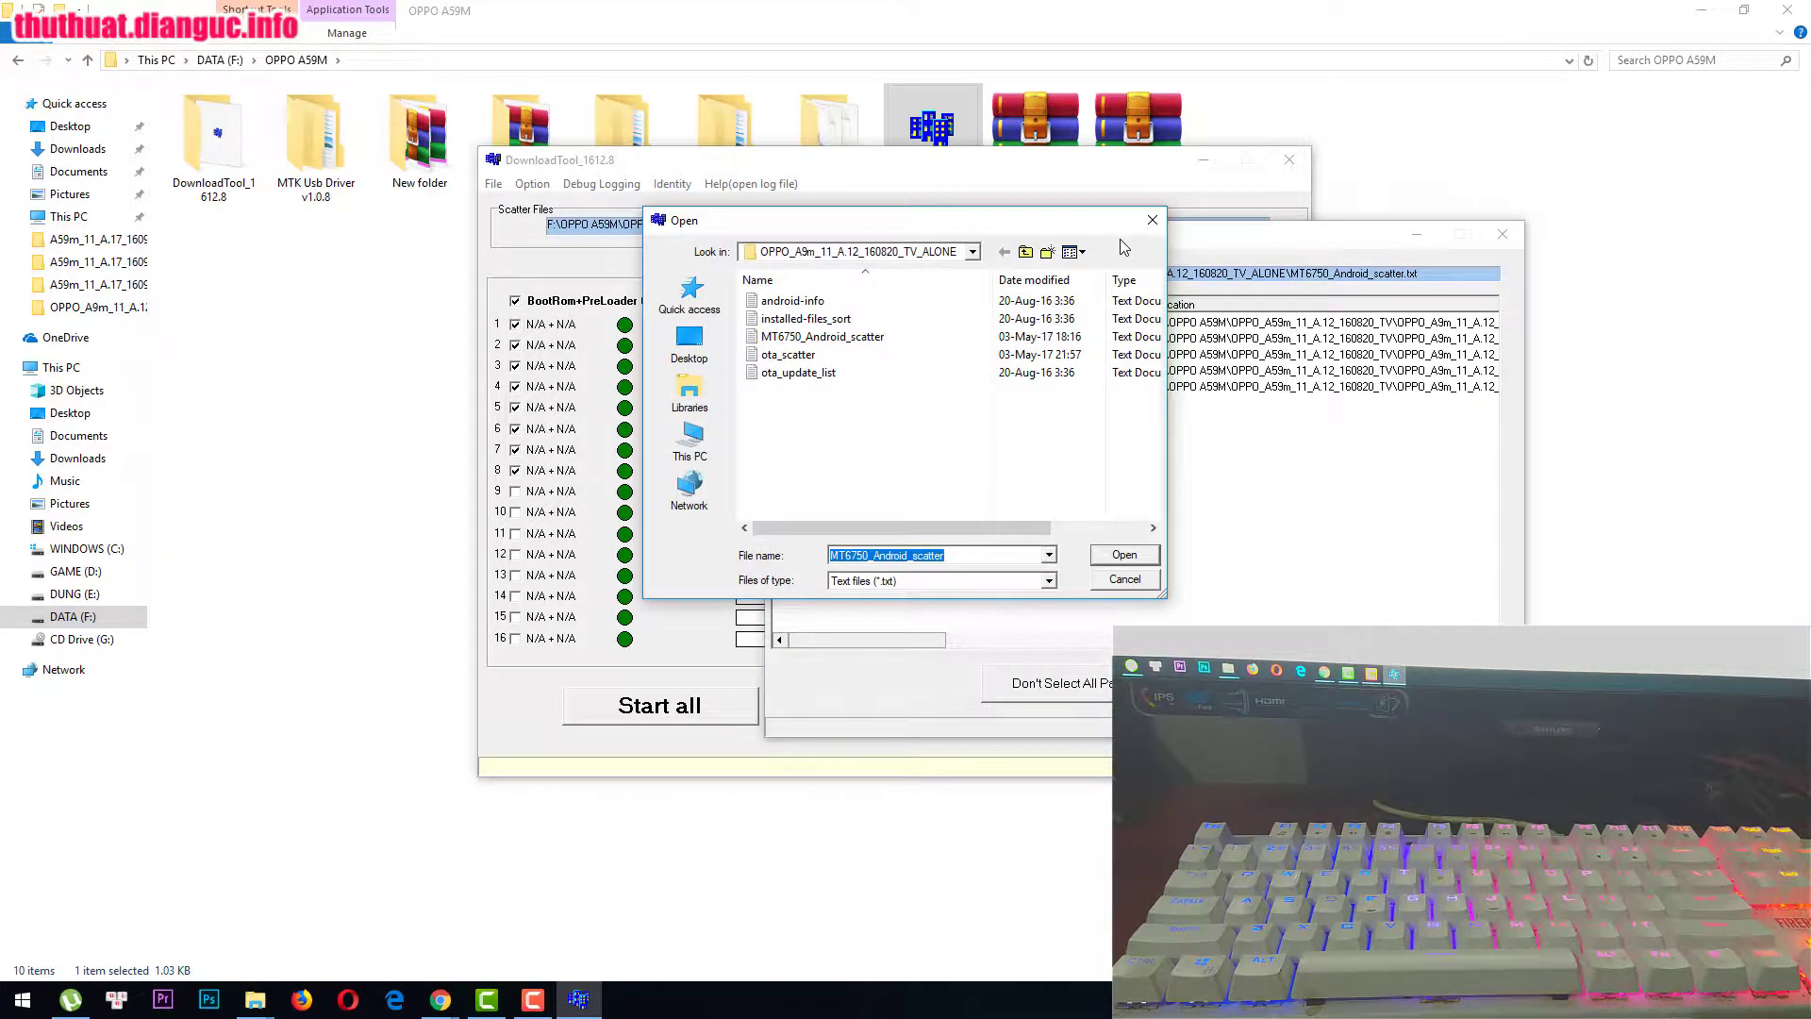
click(1025, 253)
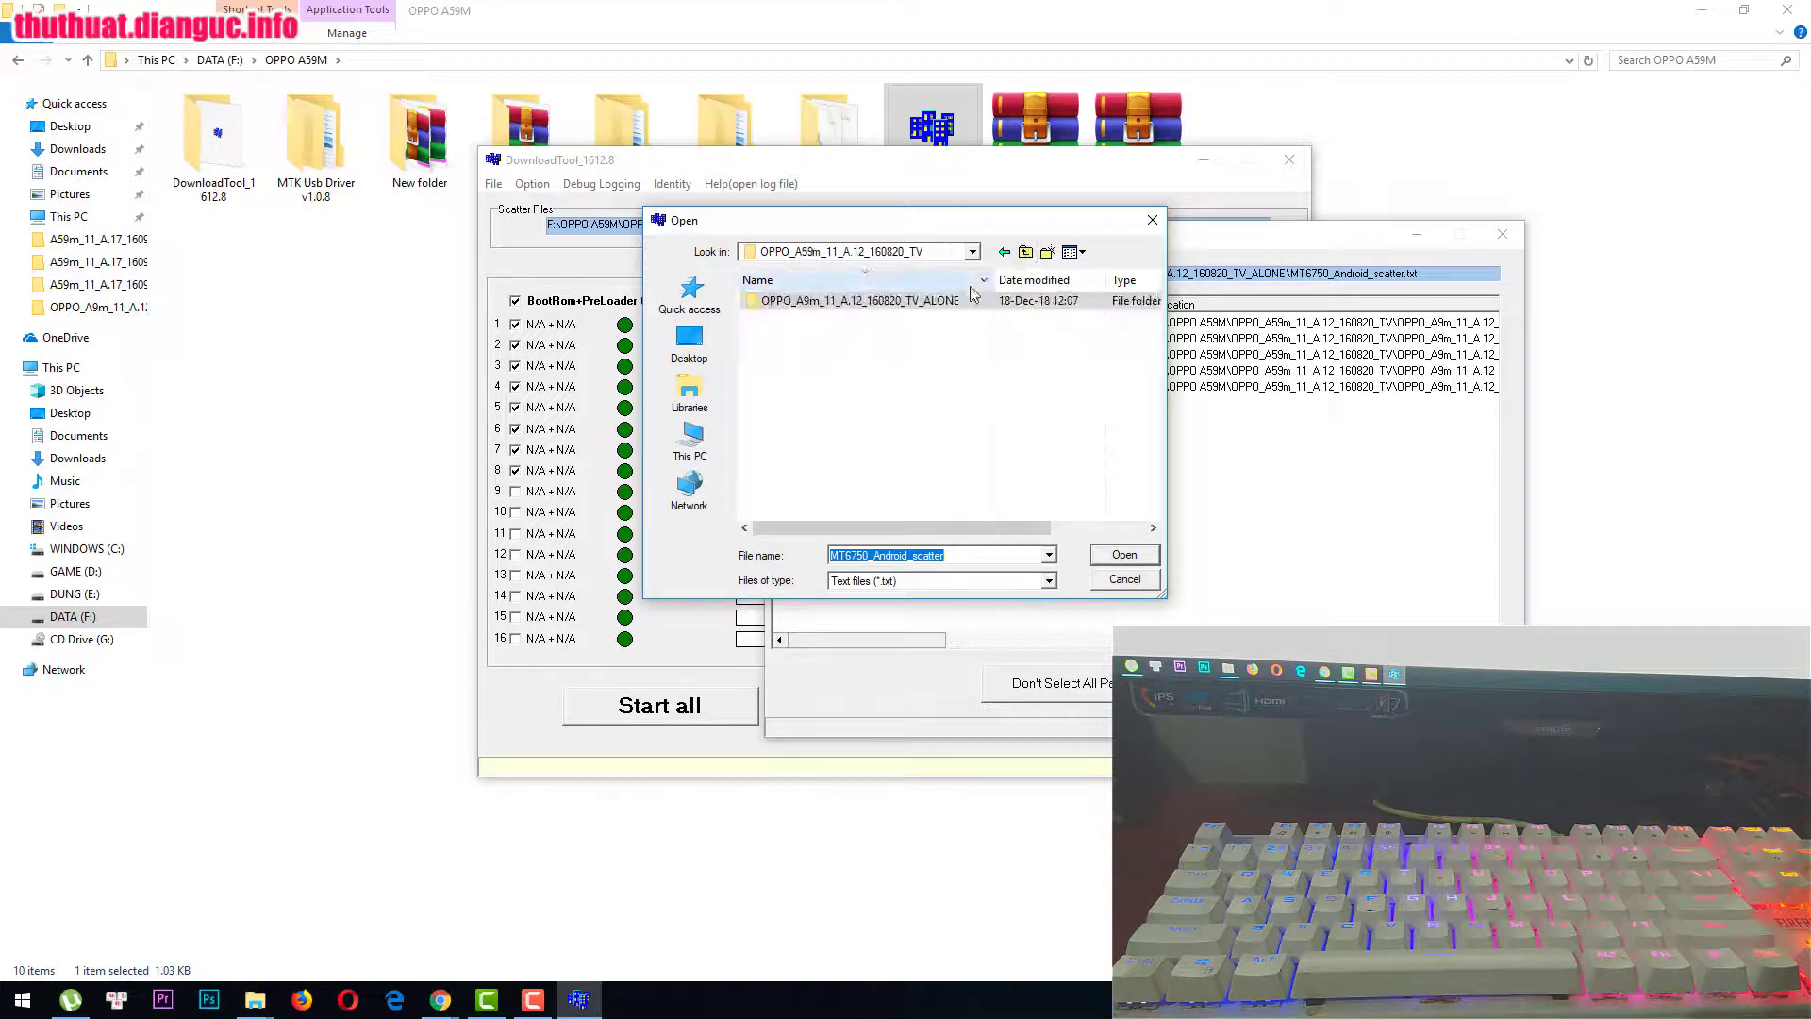
click(1030, 252)
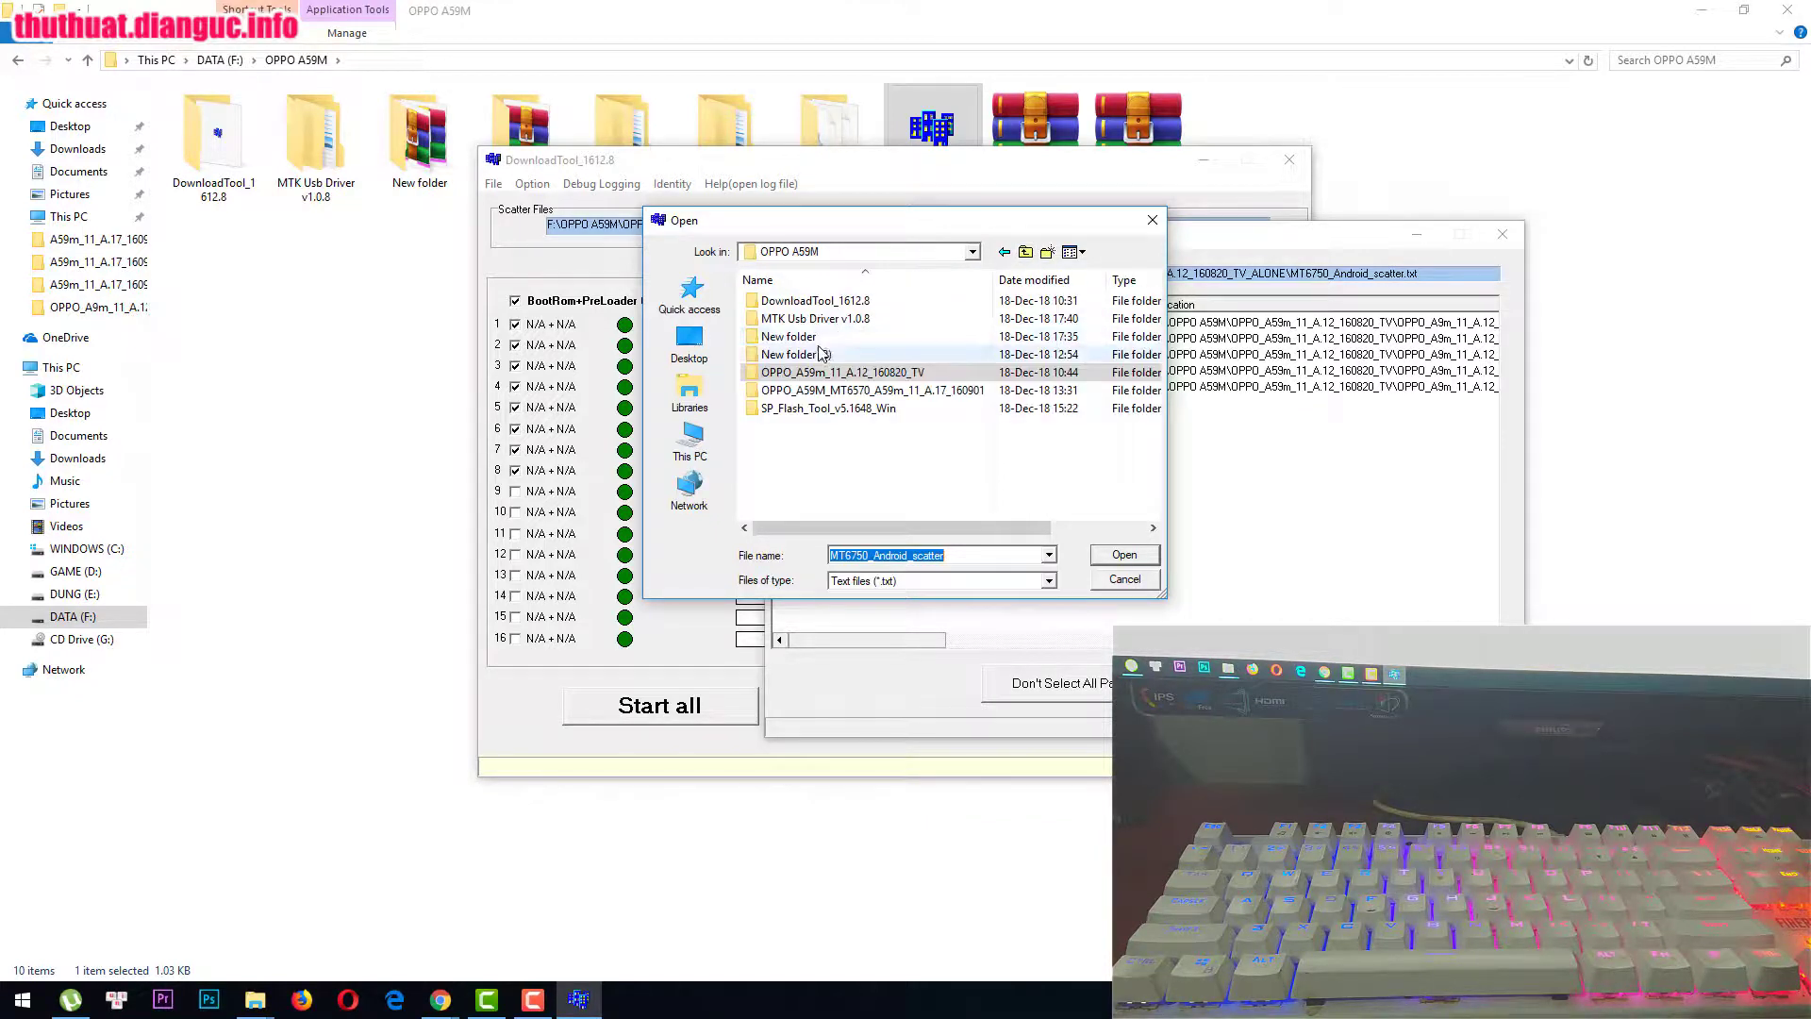
double_click(839, 336)
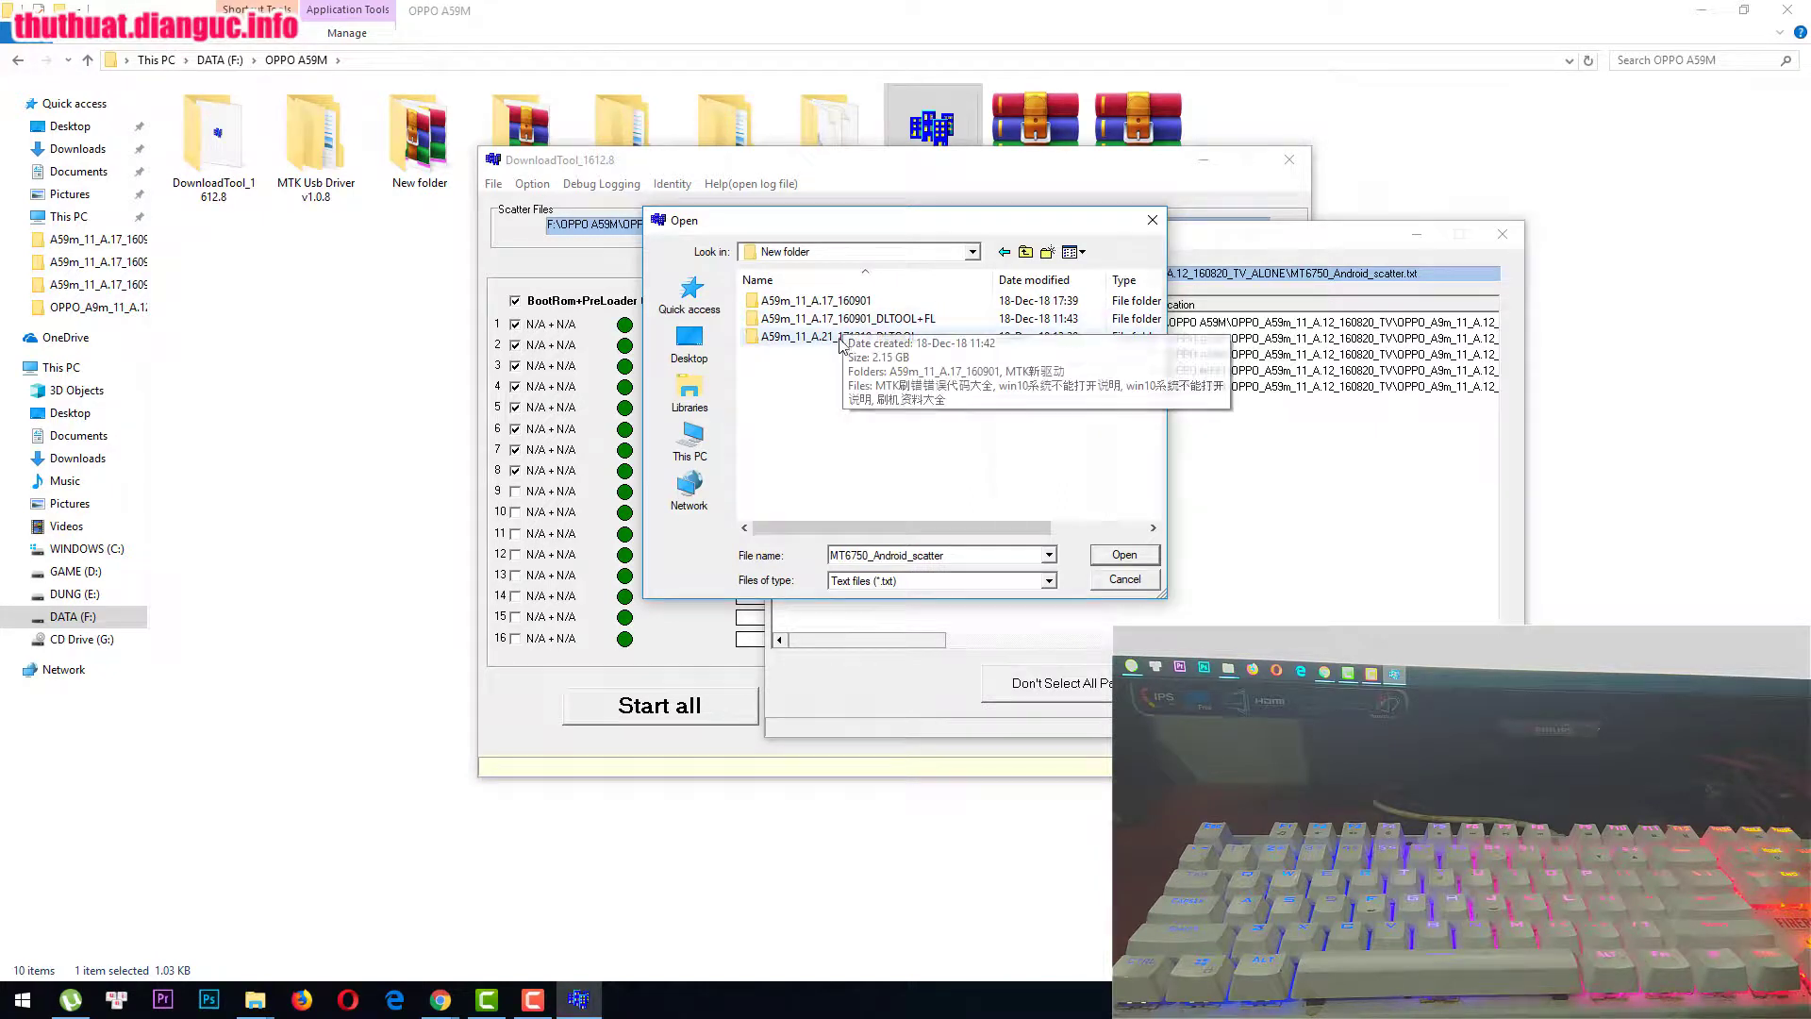
double_click(839, 335)
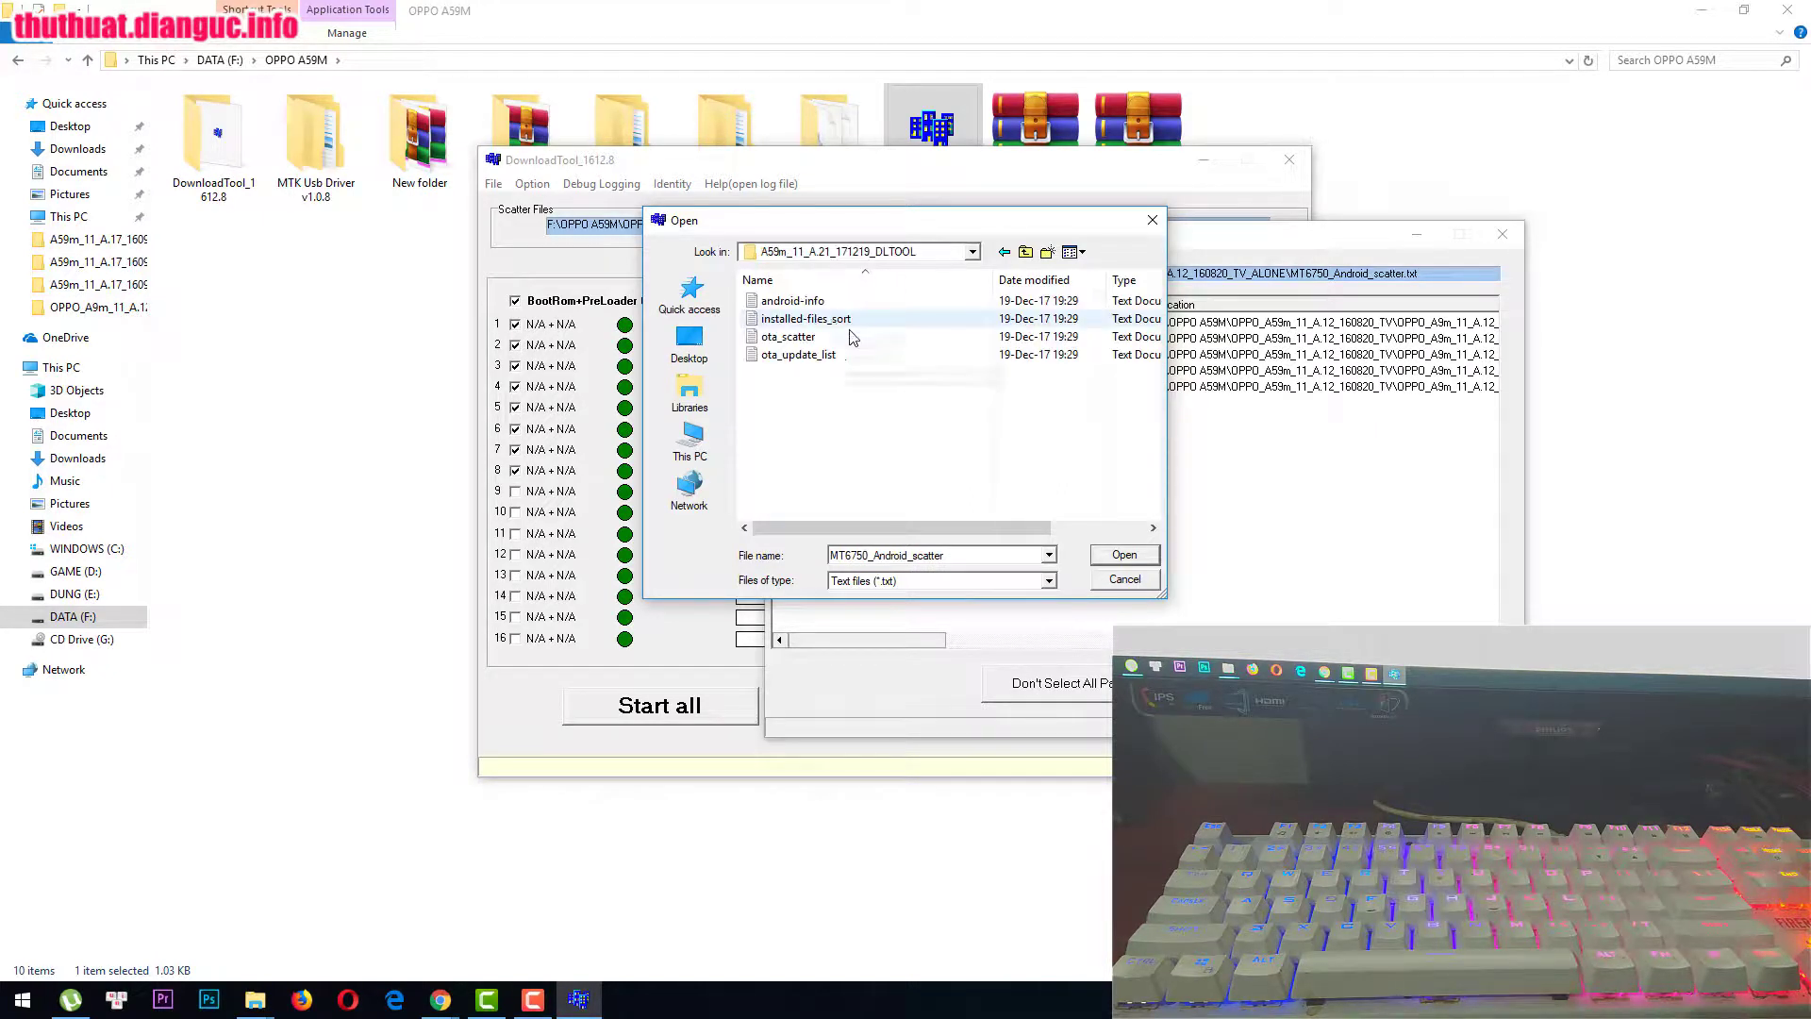
click(1026, 252)
double_click(859, 302)
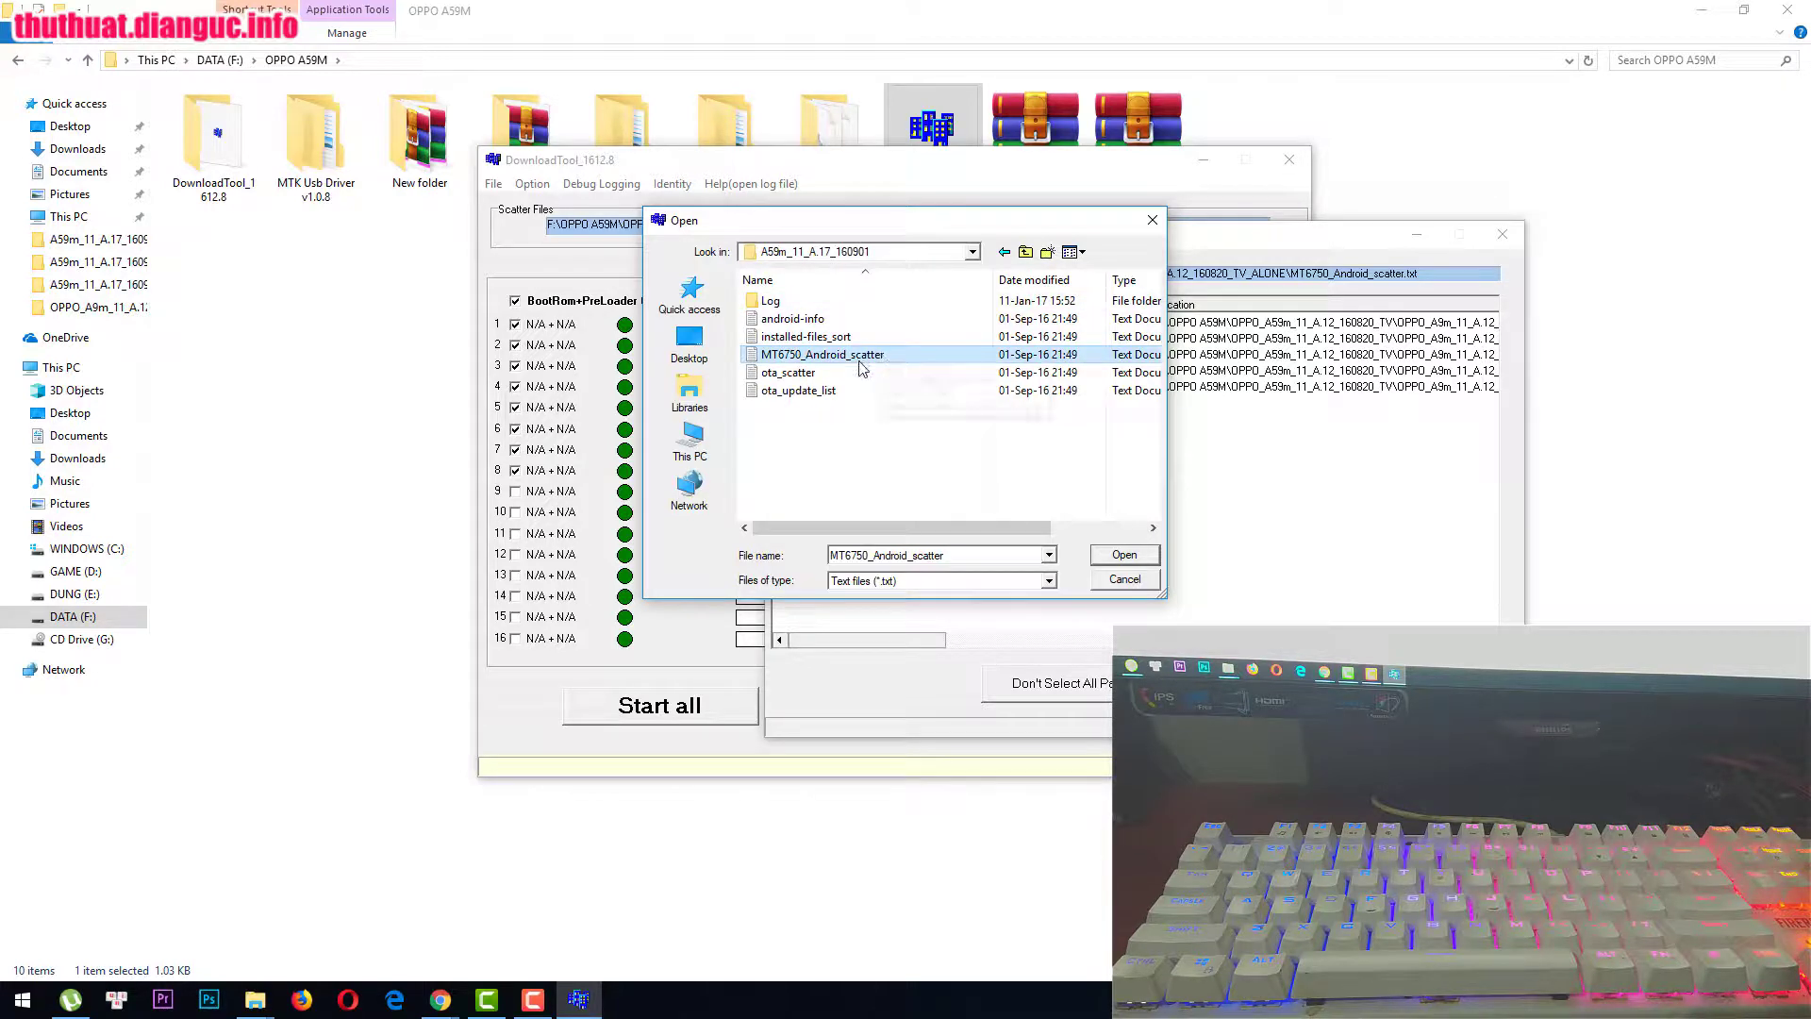
double_click(863, 357)
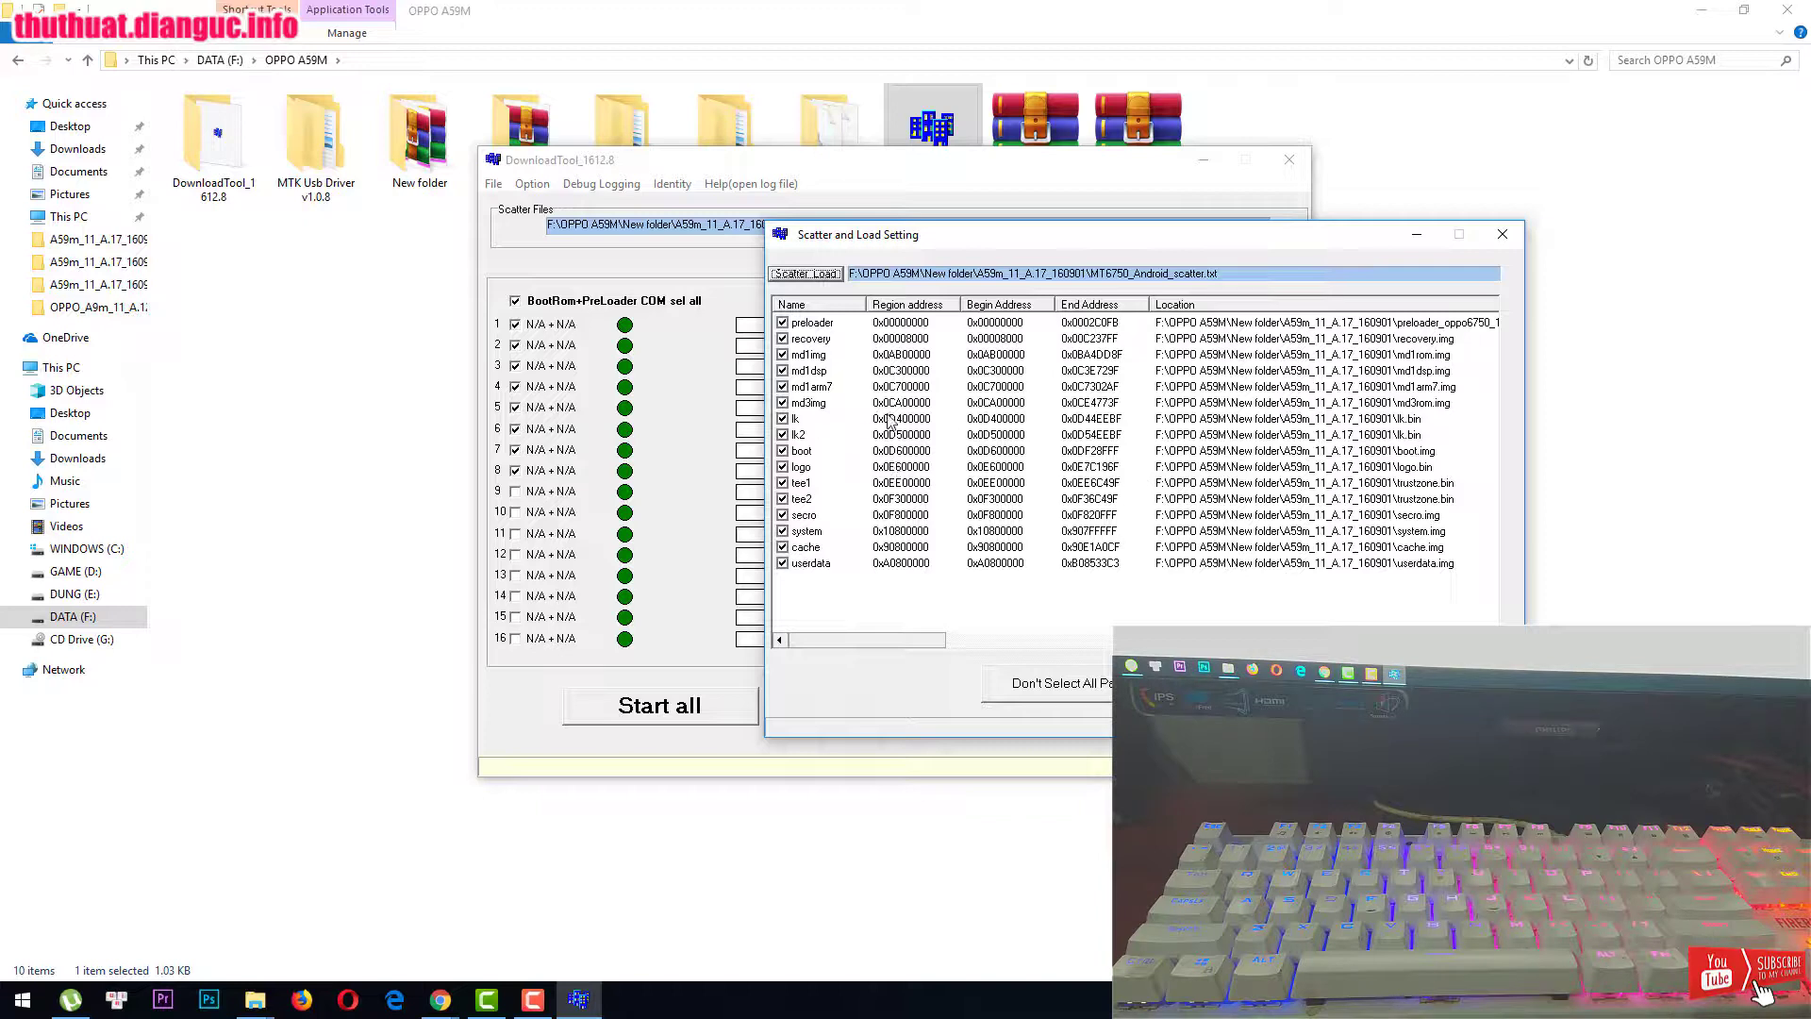
drag(1053, 249, 849, 263)
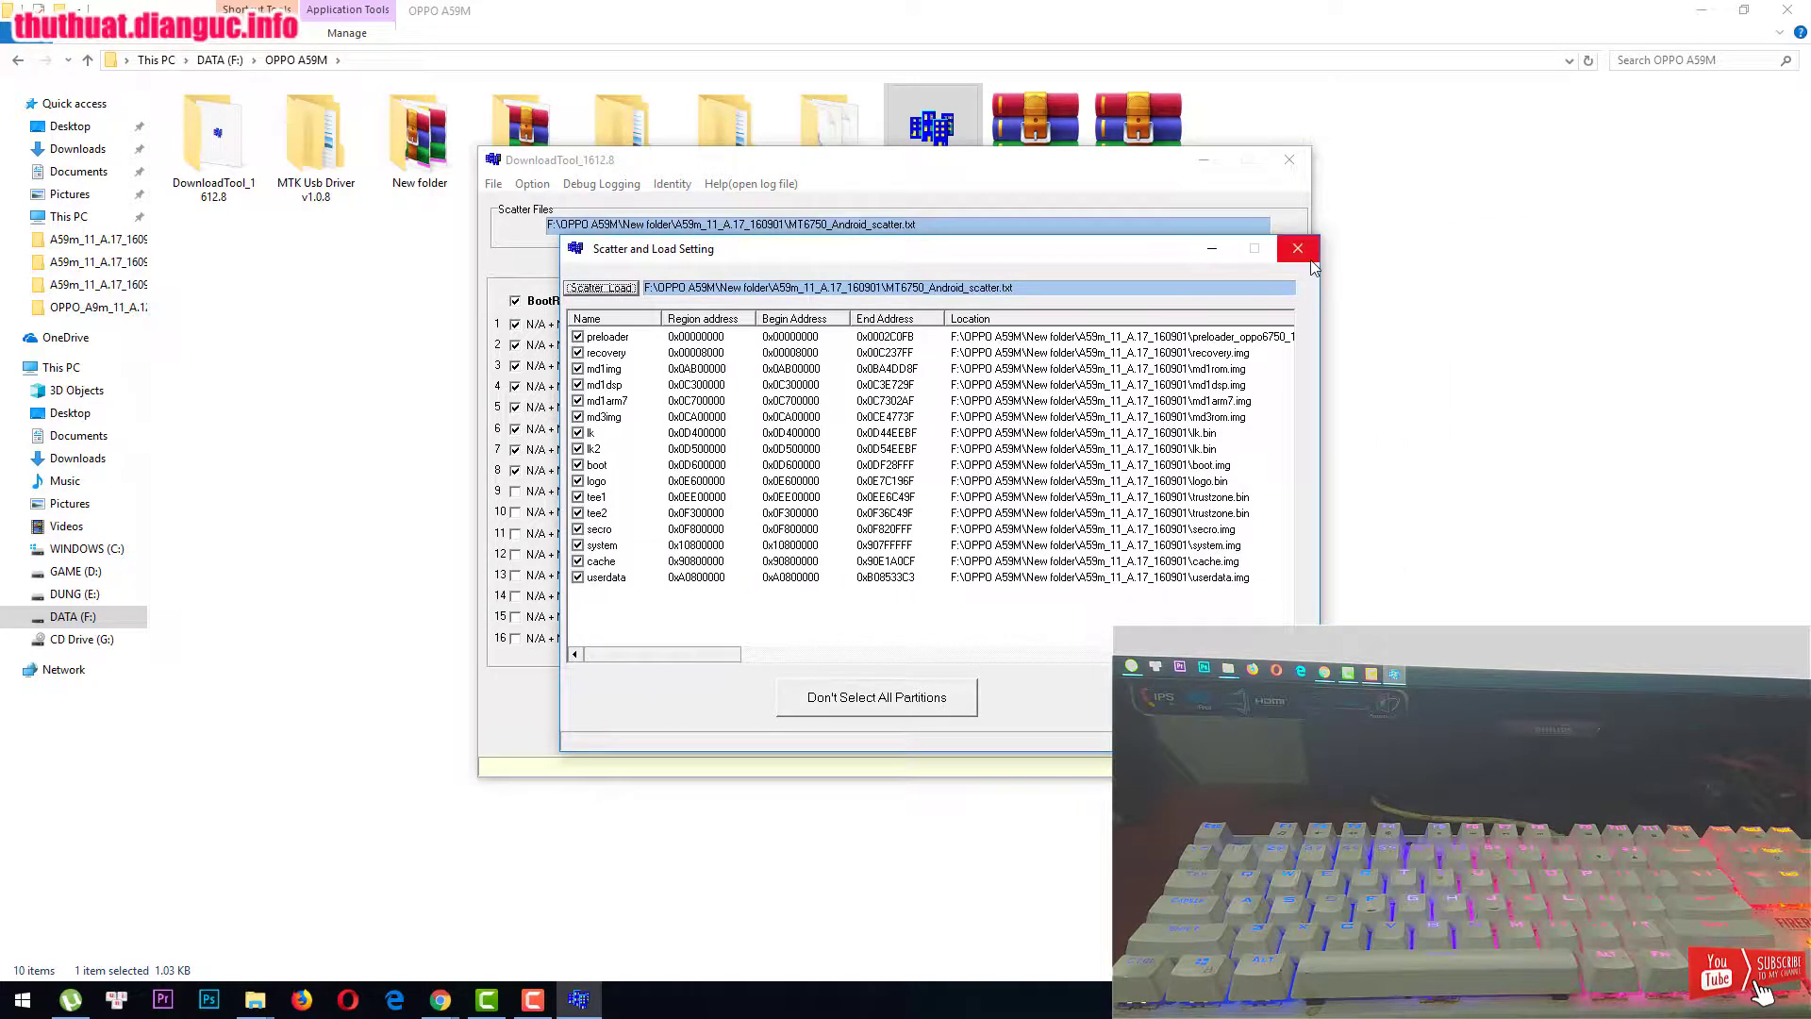
click(1295, 251)
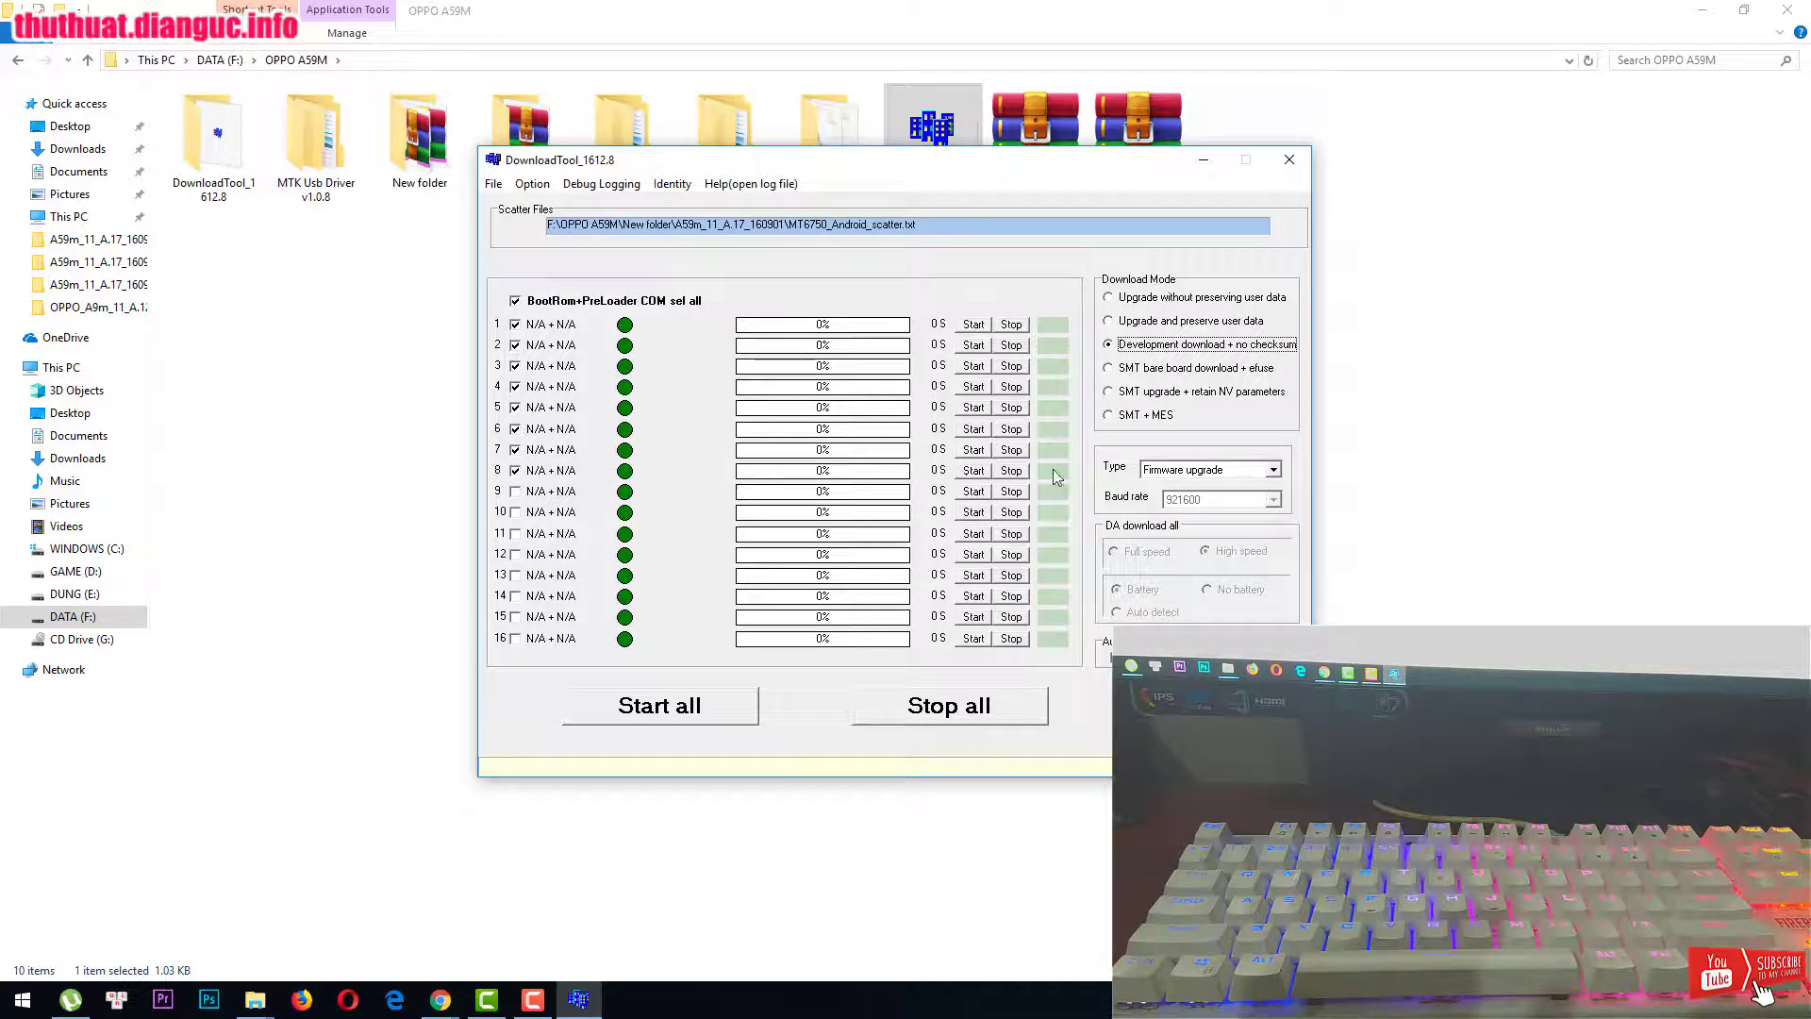
Step: Keep Firmware upgrade as the type, try SMT + MES mode, and dismiss its password warning
click(1186, 478)
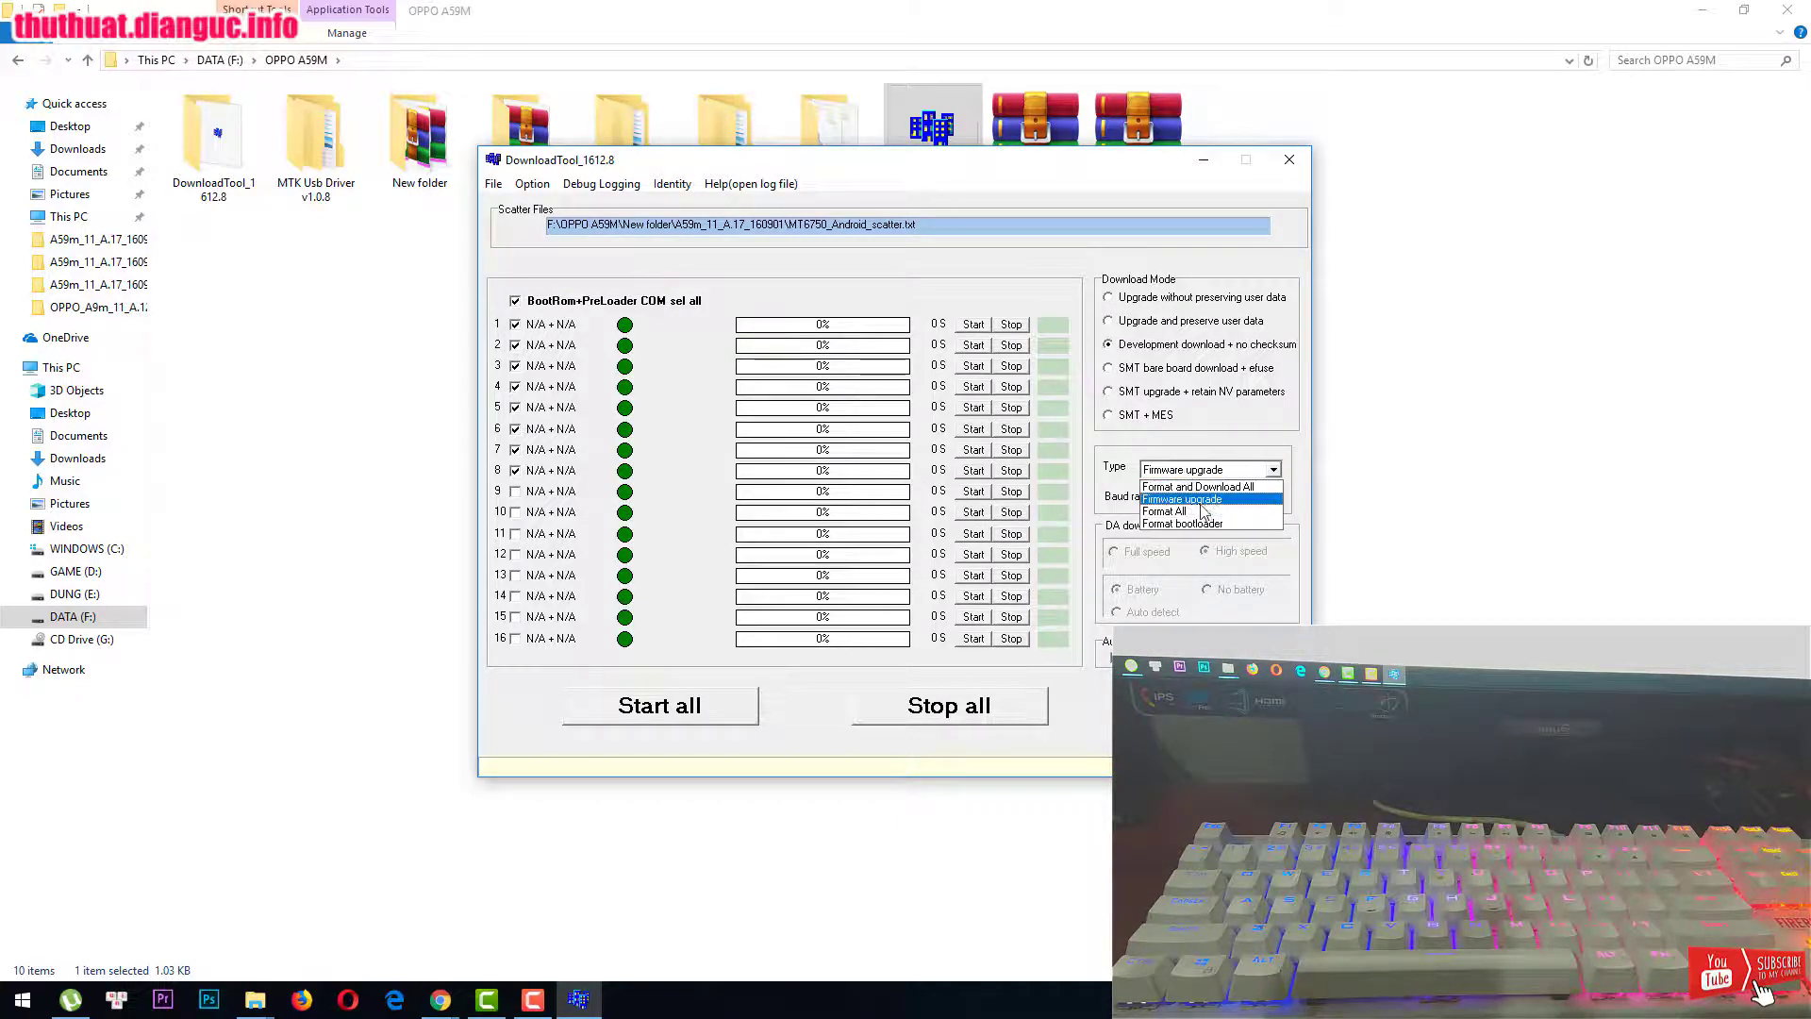
click(1193, 483)
click(1270, 417)
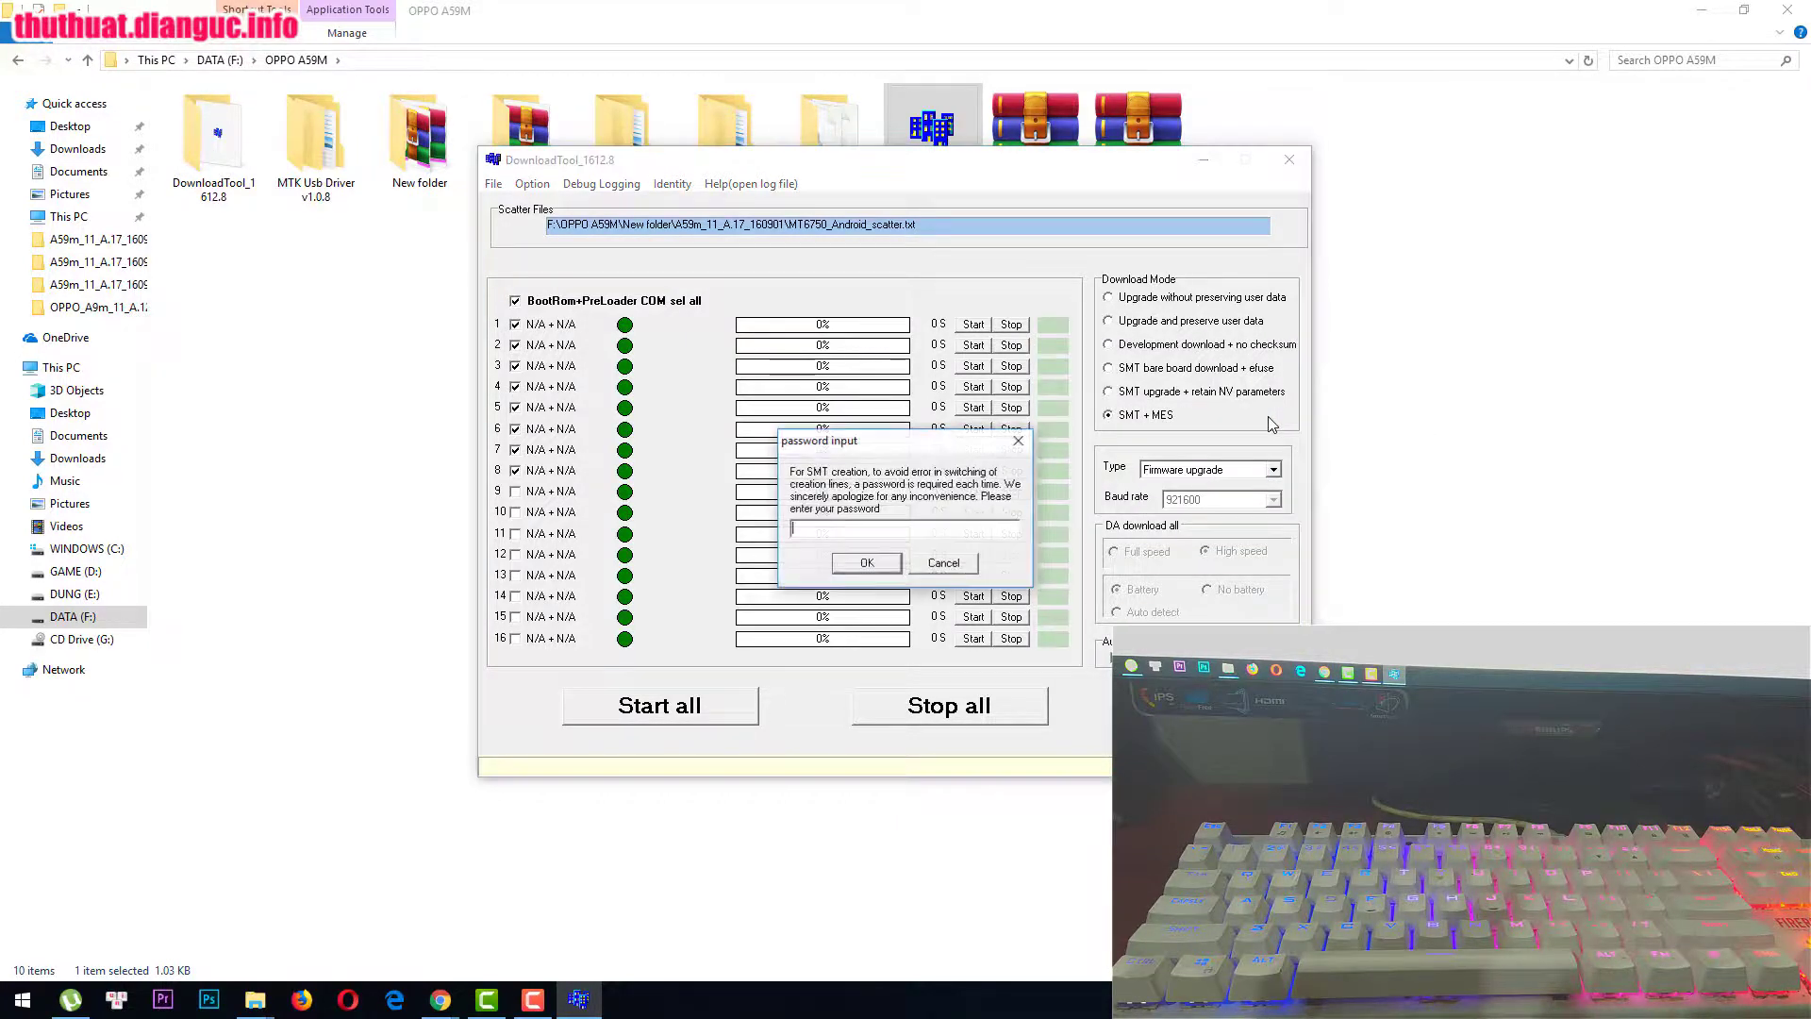
click(1019, 443)
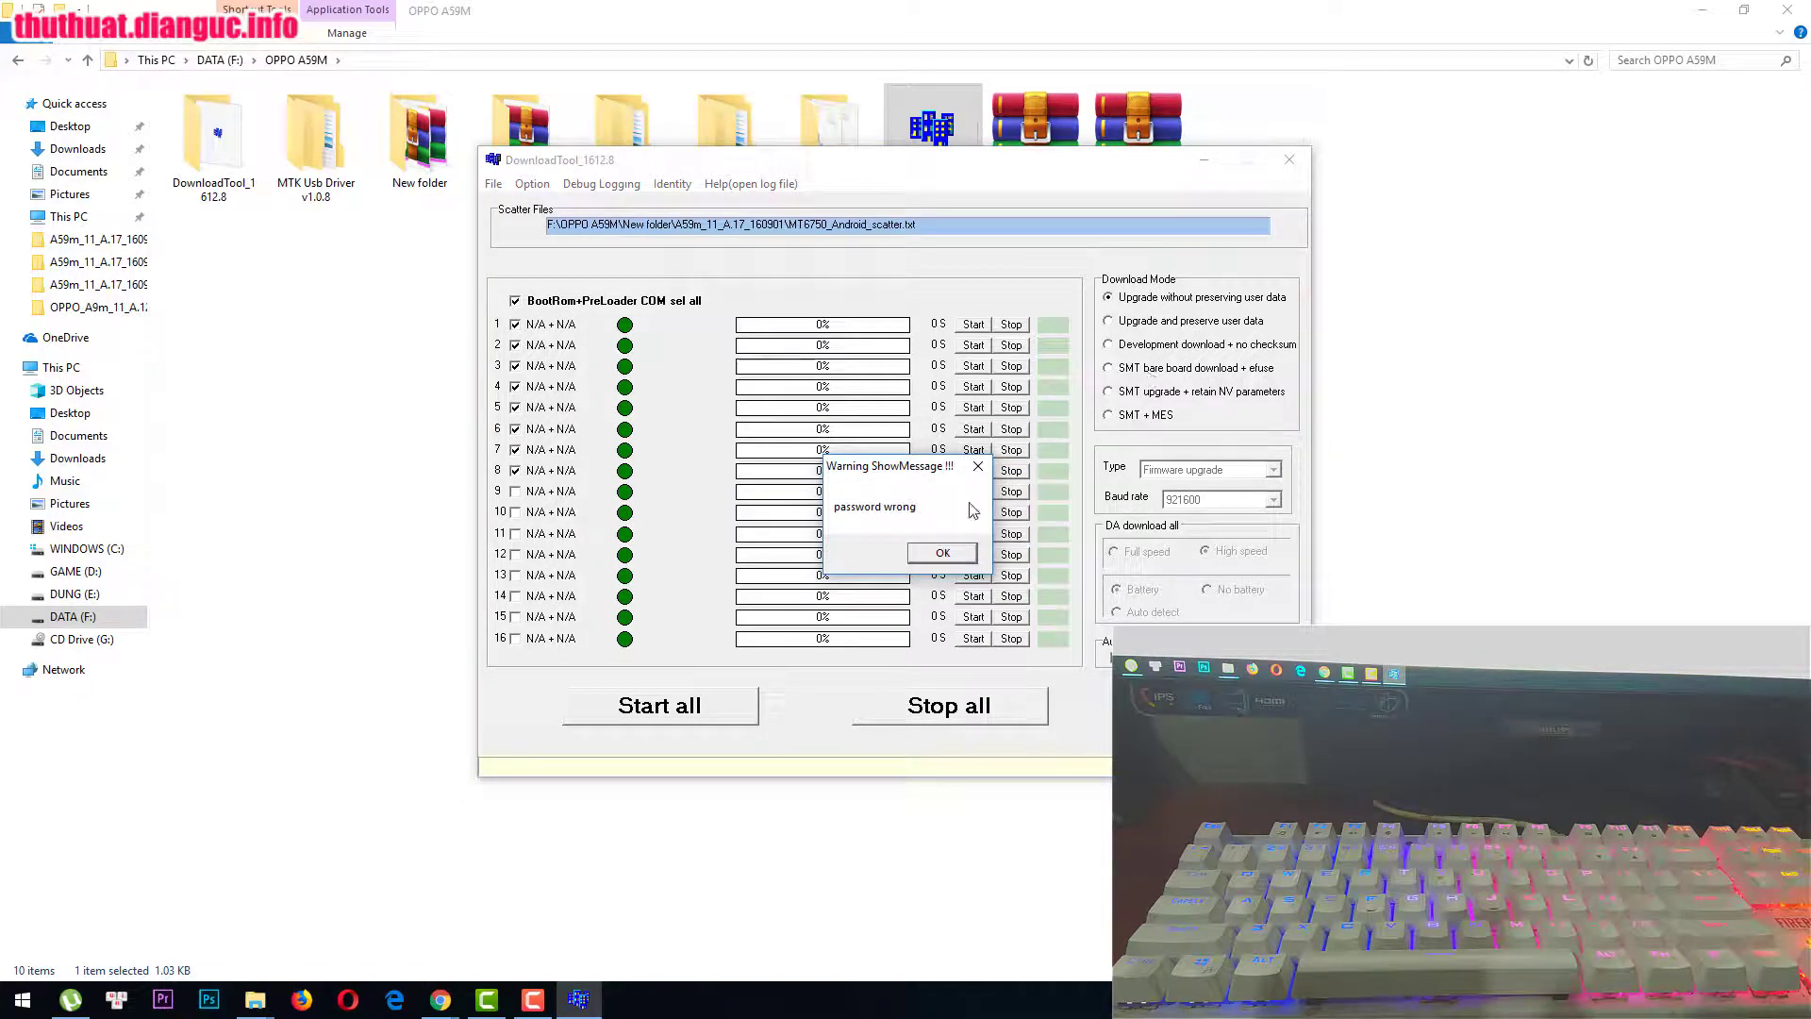
key(Return)
Step: Select Development download + no checksum and confirm with the development-mode password
click(1127, 345)
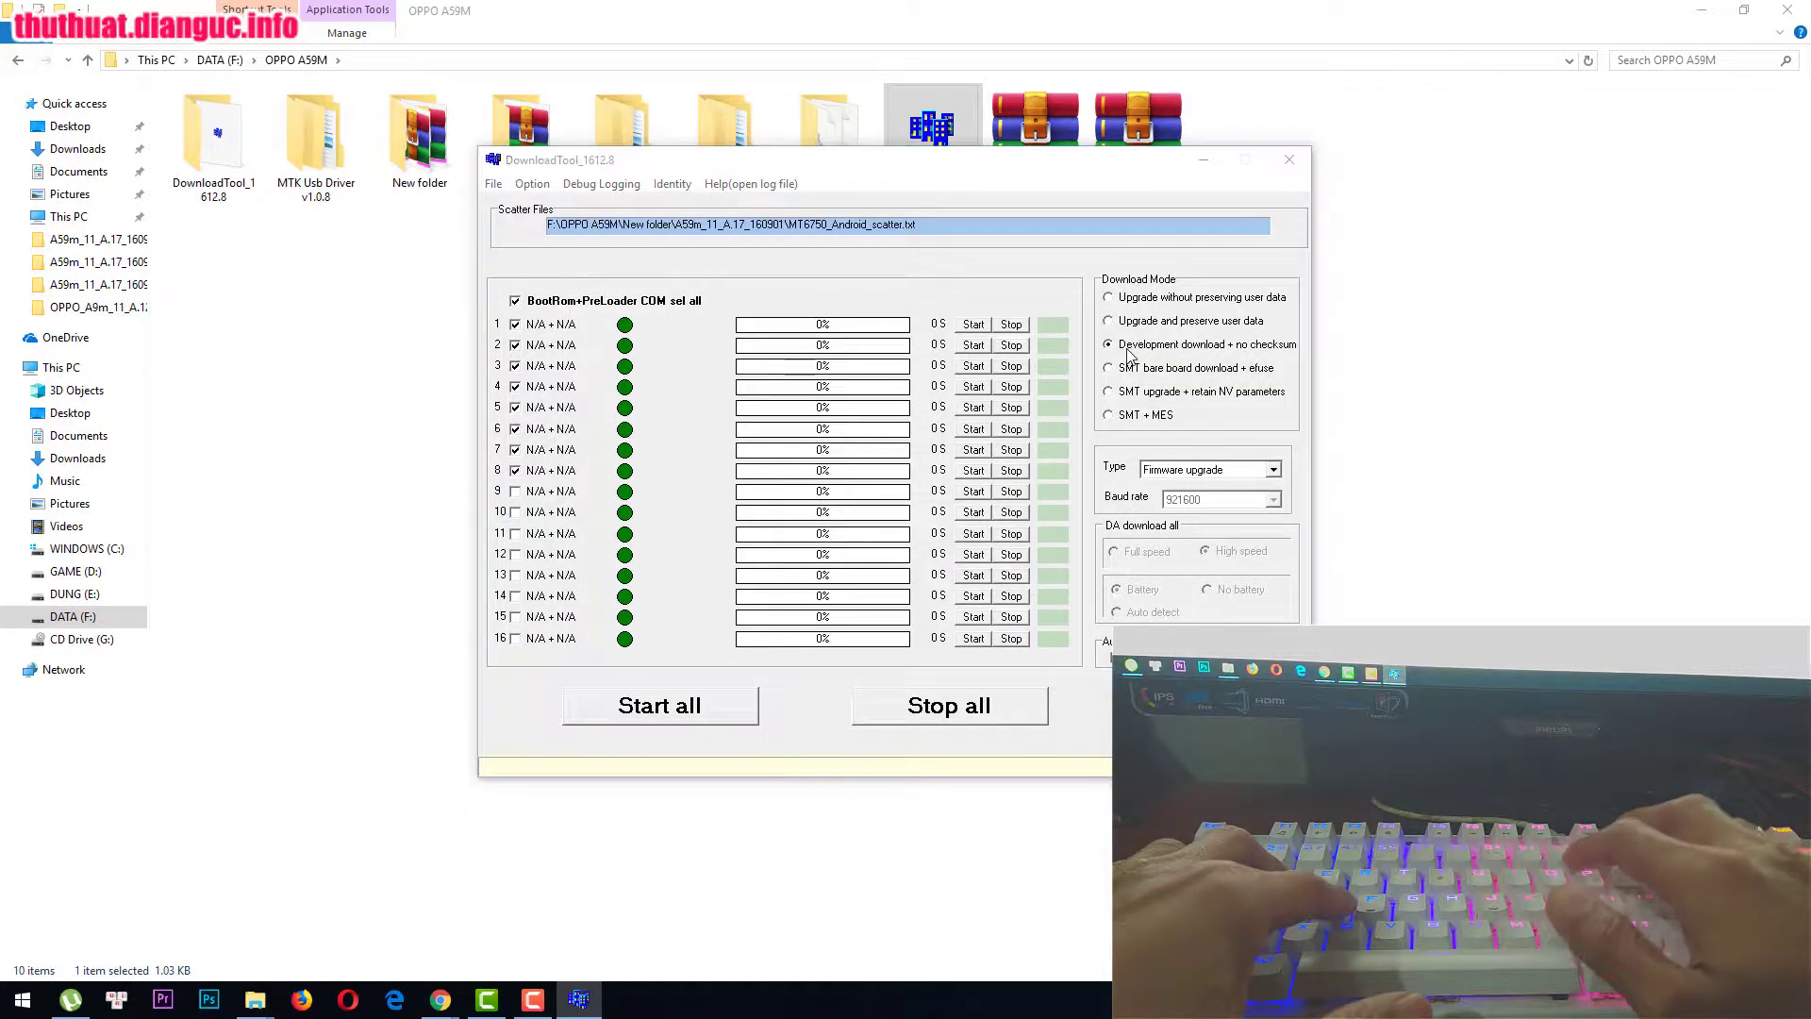
text(op)
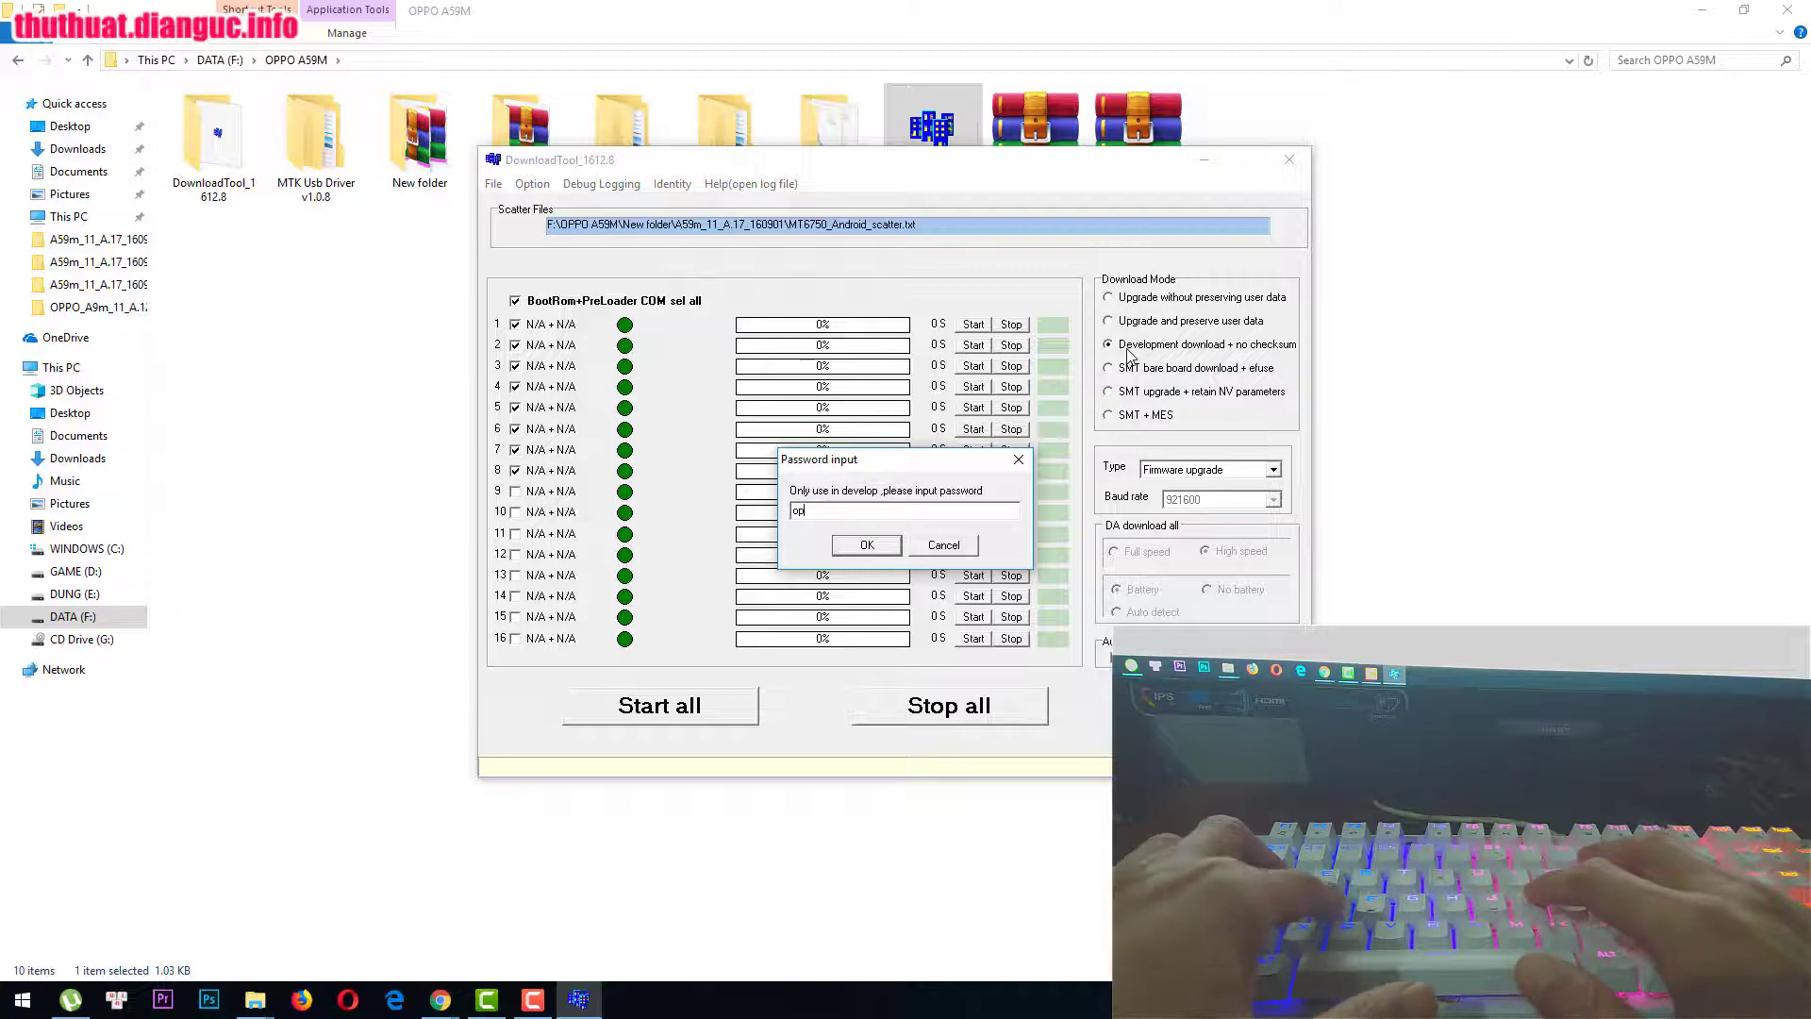
text(pod)
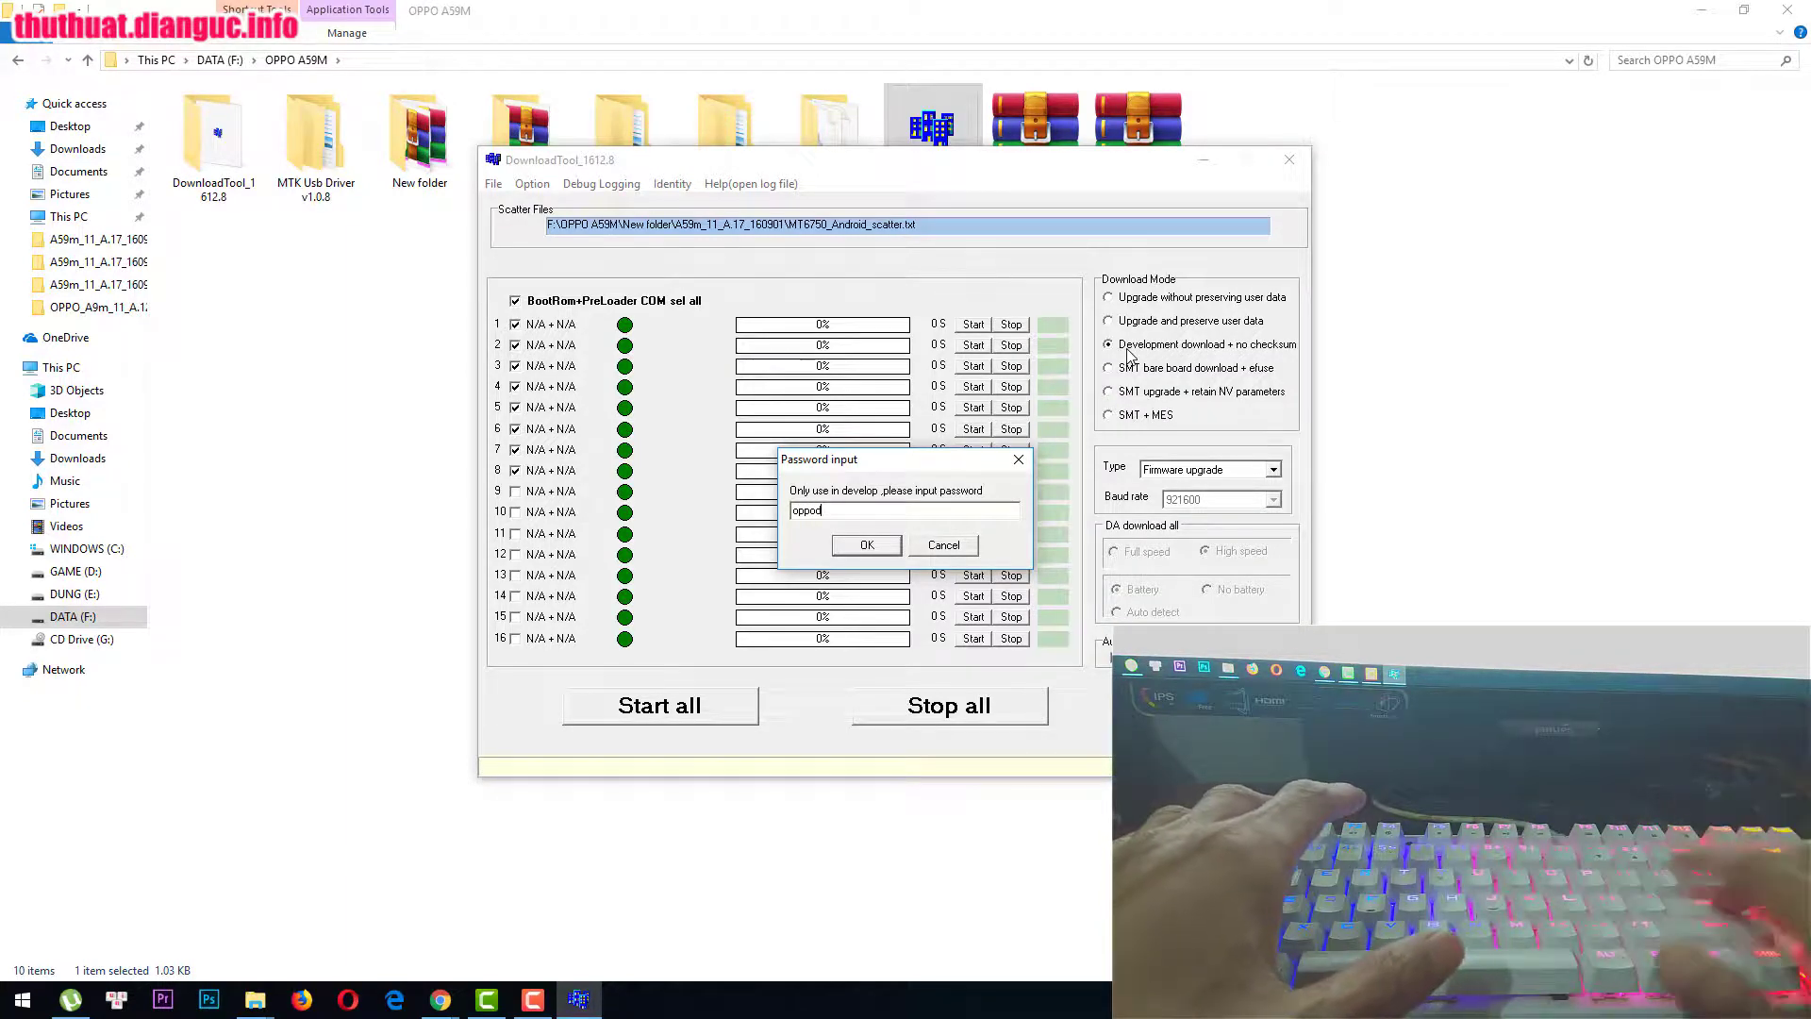
text(evelop)
key(Return)
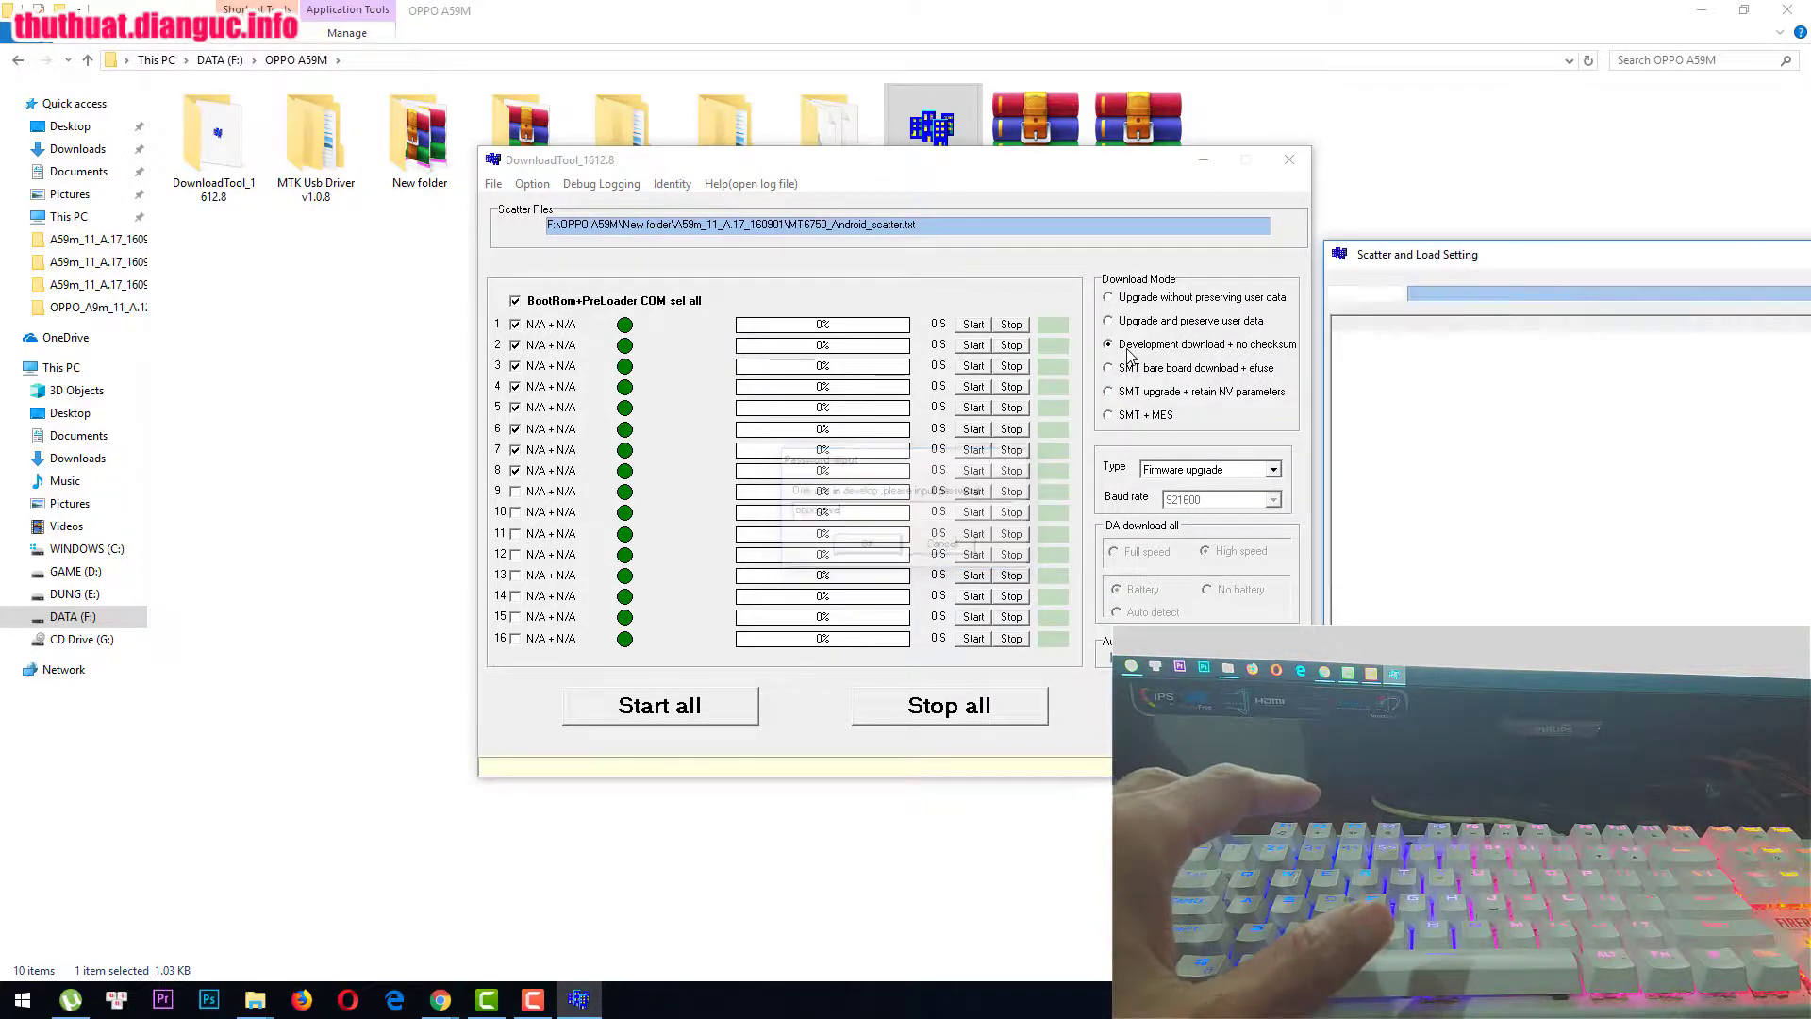
Step: Reload MT6750_Android_scatter from A59m_11_A.17_160901 and close the Scatter and Load Setting window
drag(1461, 261, 1157, 246)
click(1062, 278)
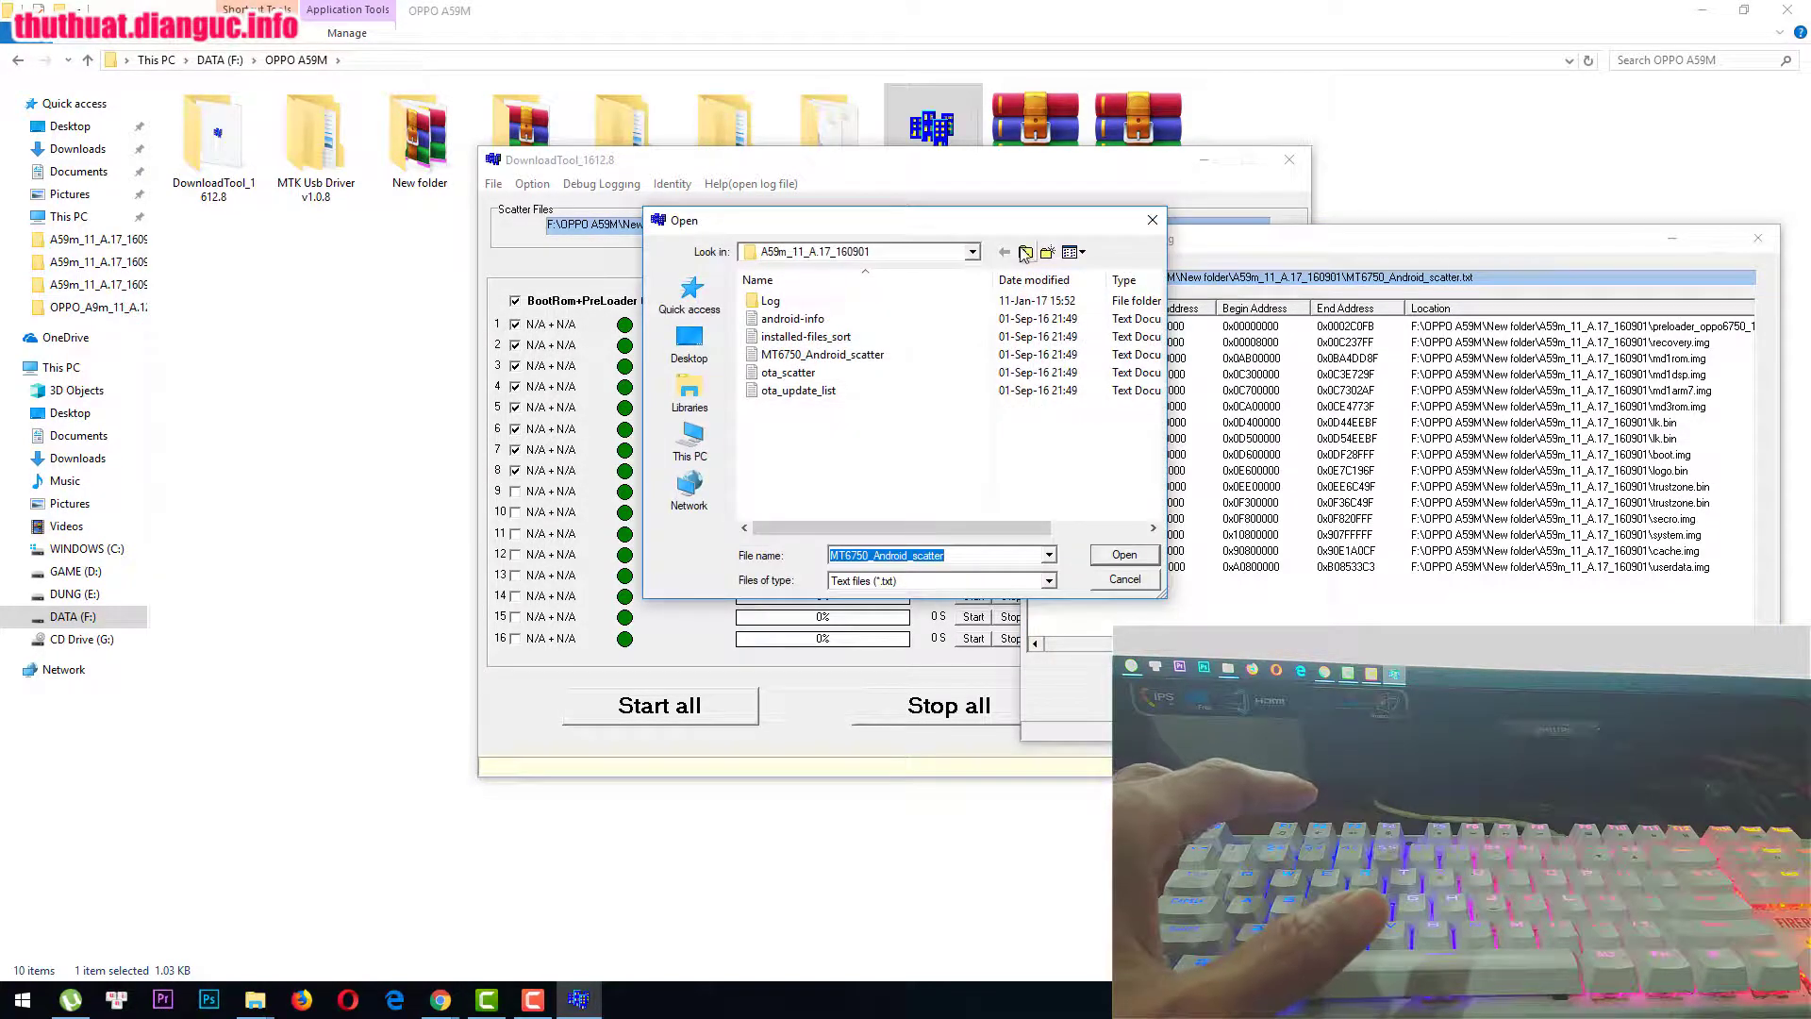
click(1024, 253)
double_click(878, 300)
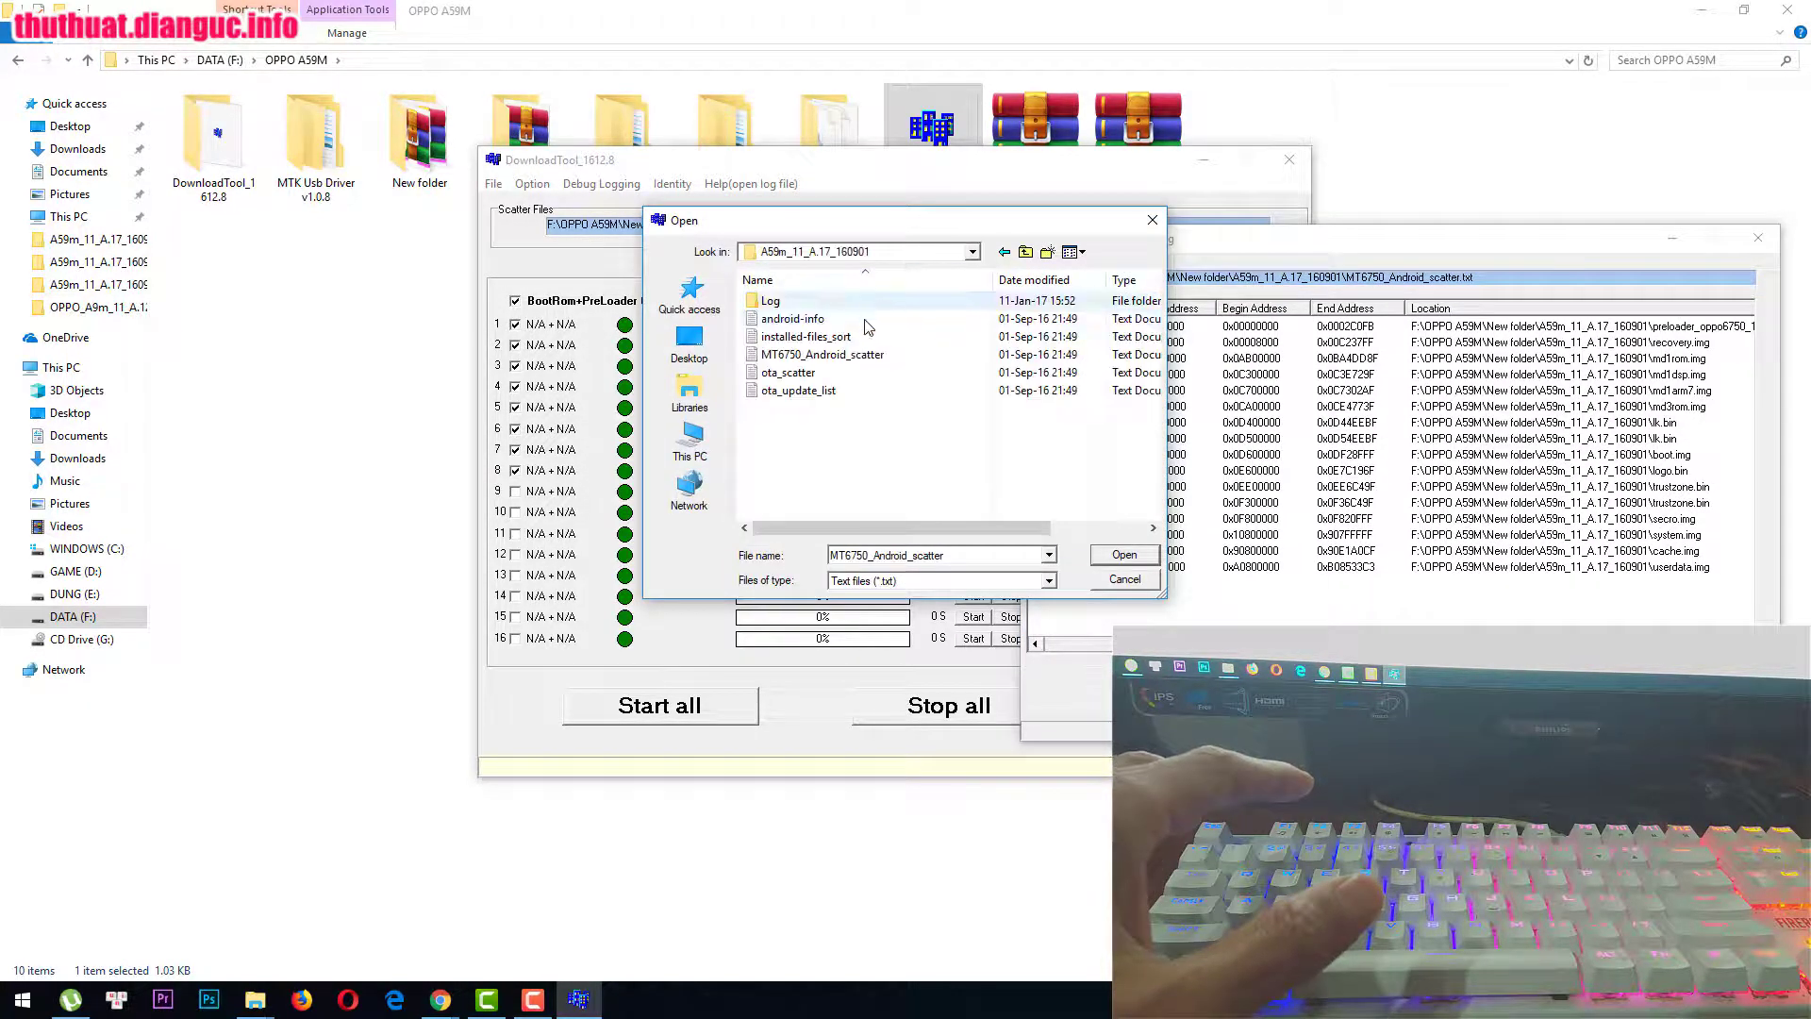
double_click(849, 354)
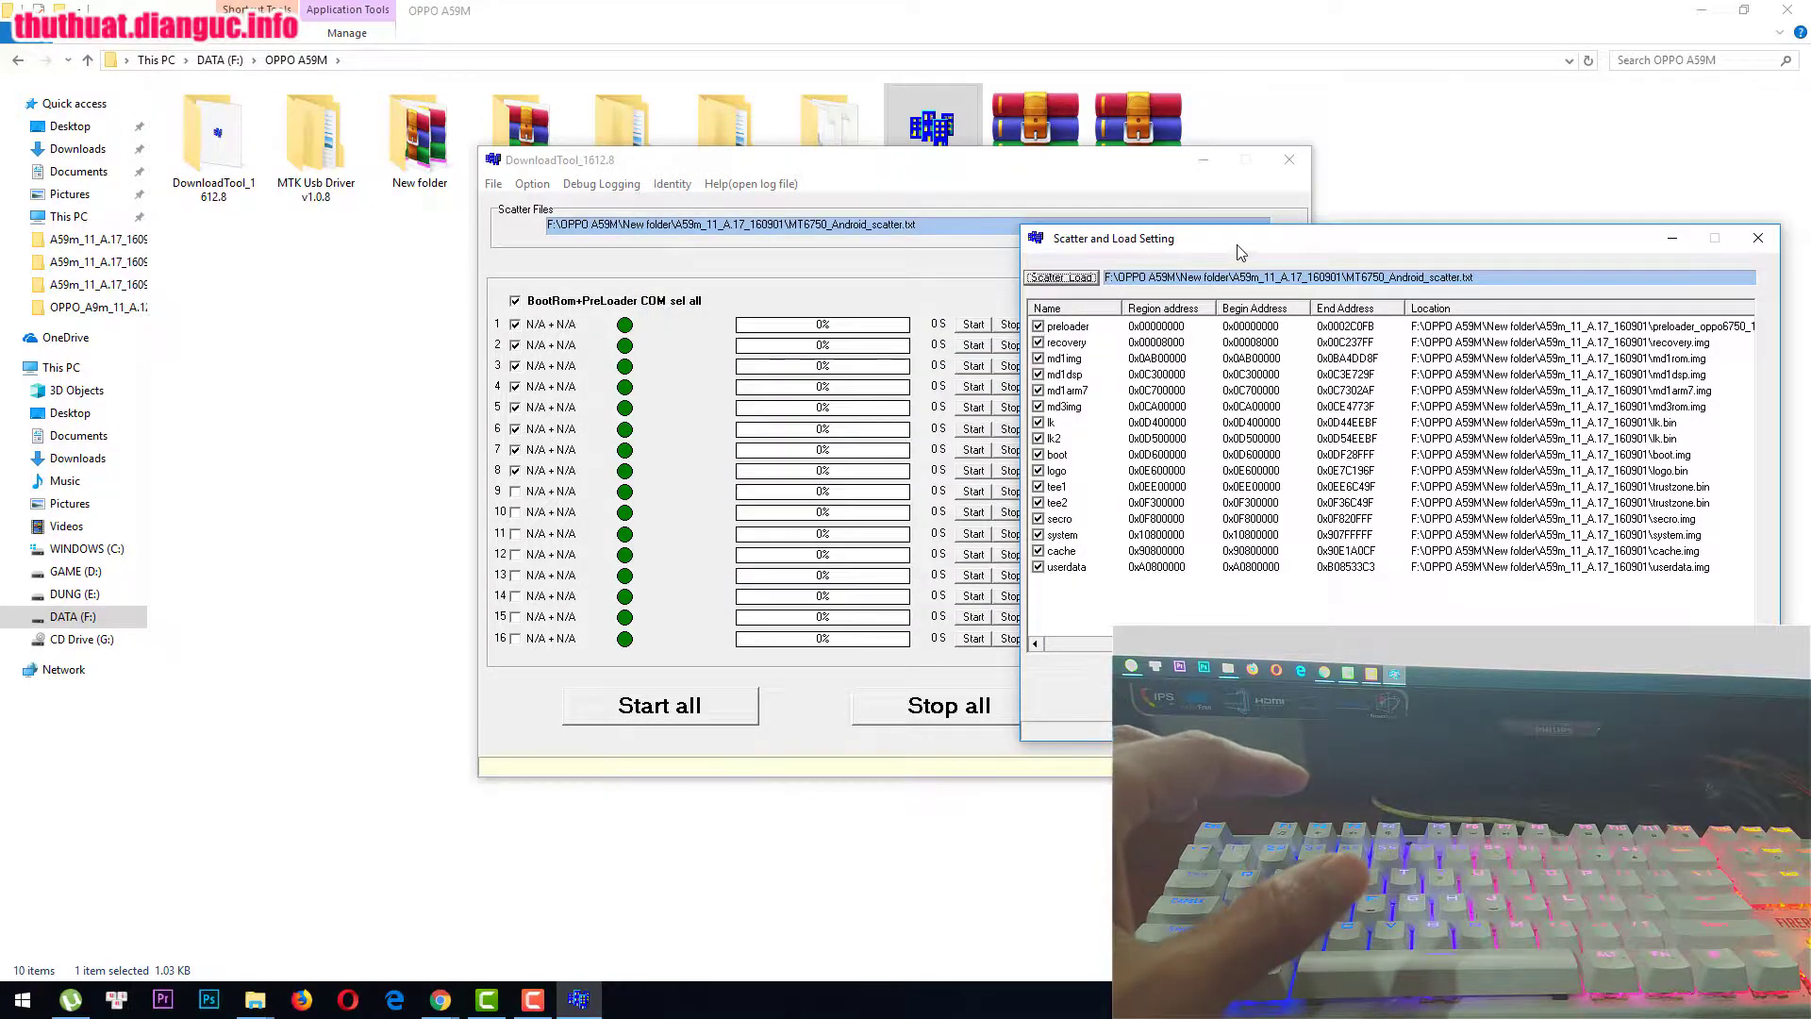
drag(1239, 252, 919, 280)
click(1435, 267)
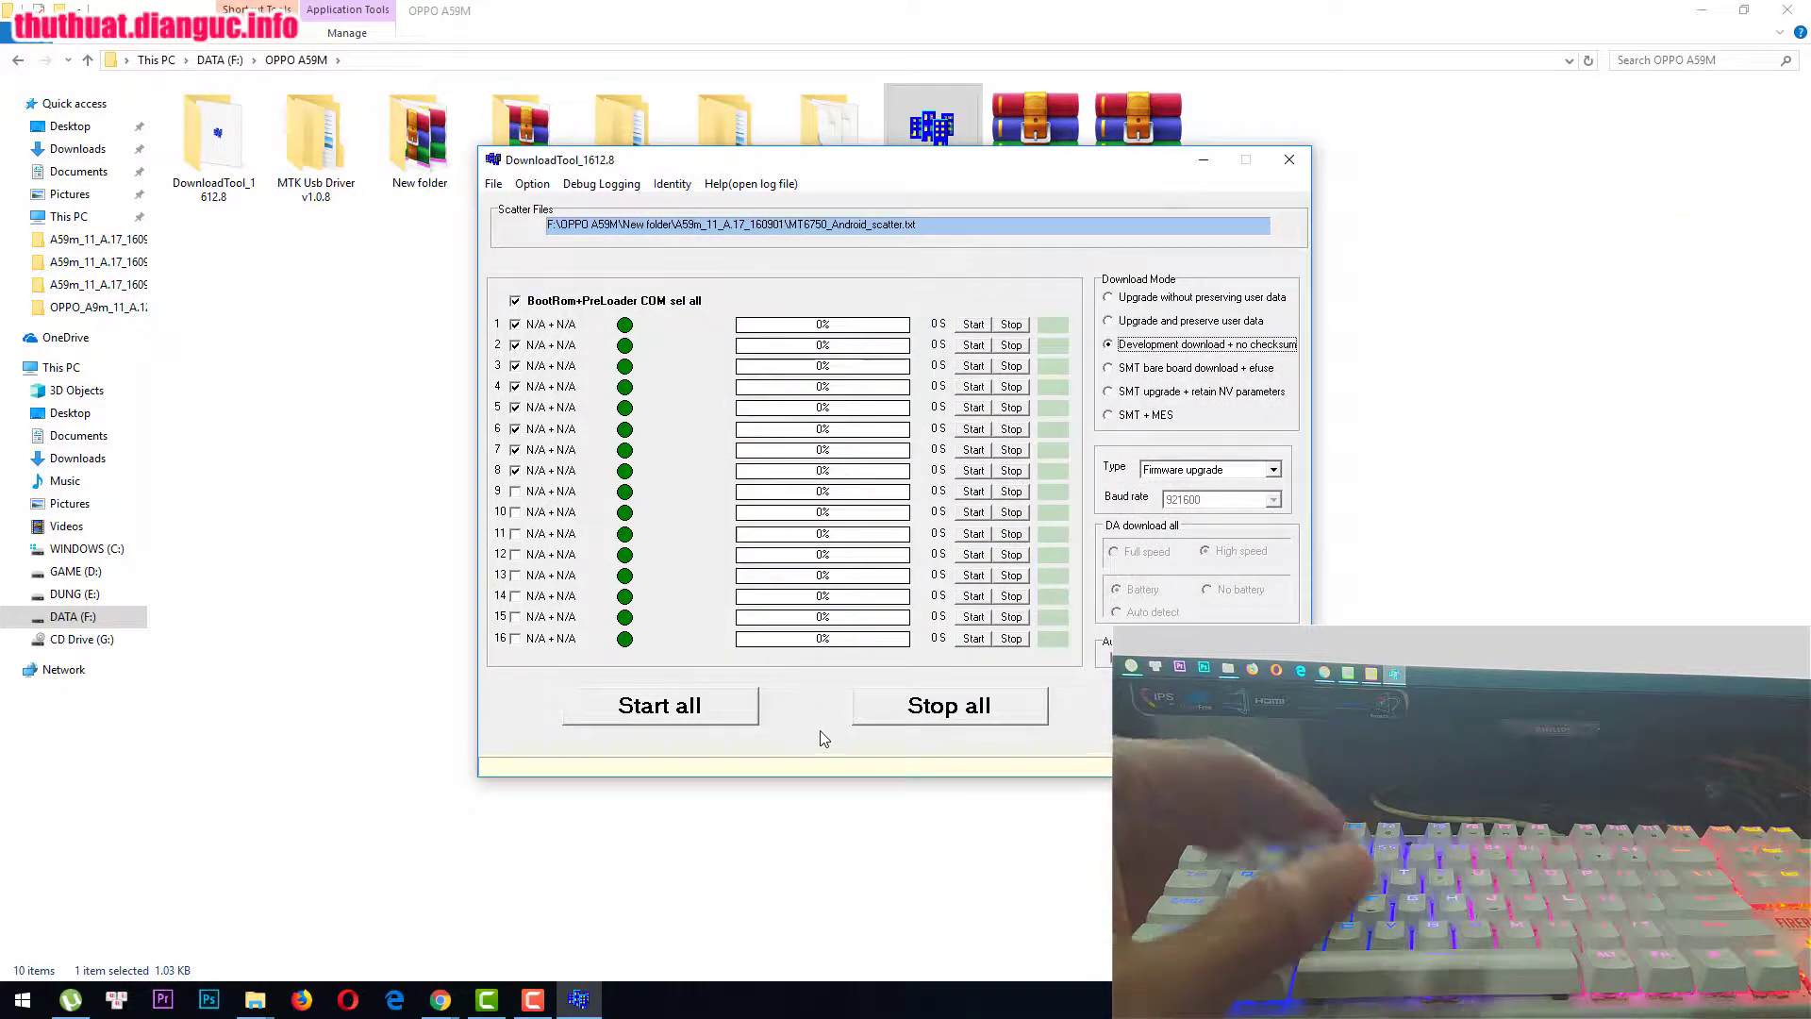
Step: Start flashing on all ports and let port 1 (COM 5 + COM 7) download the firmware
click(715, 708)
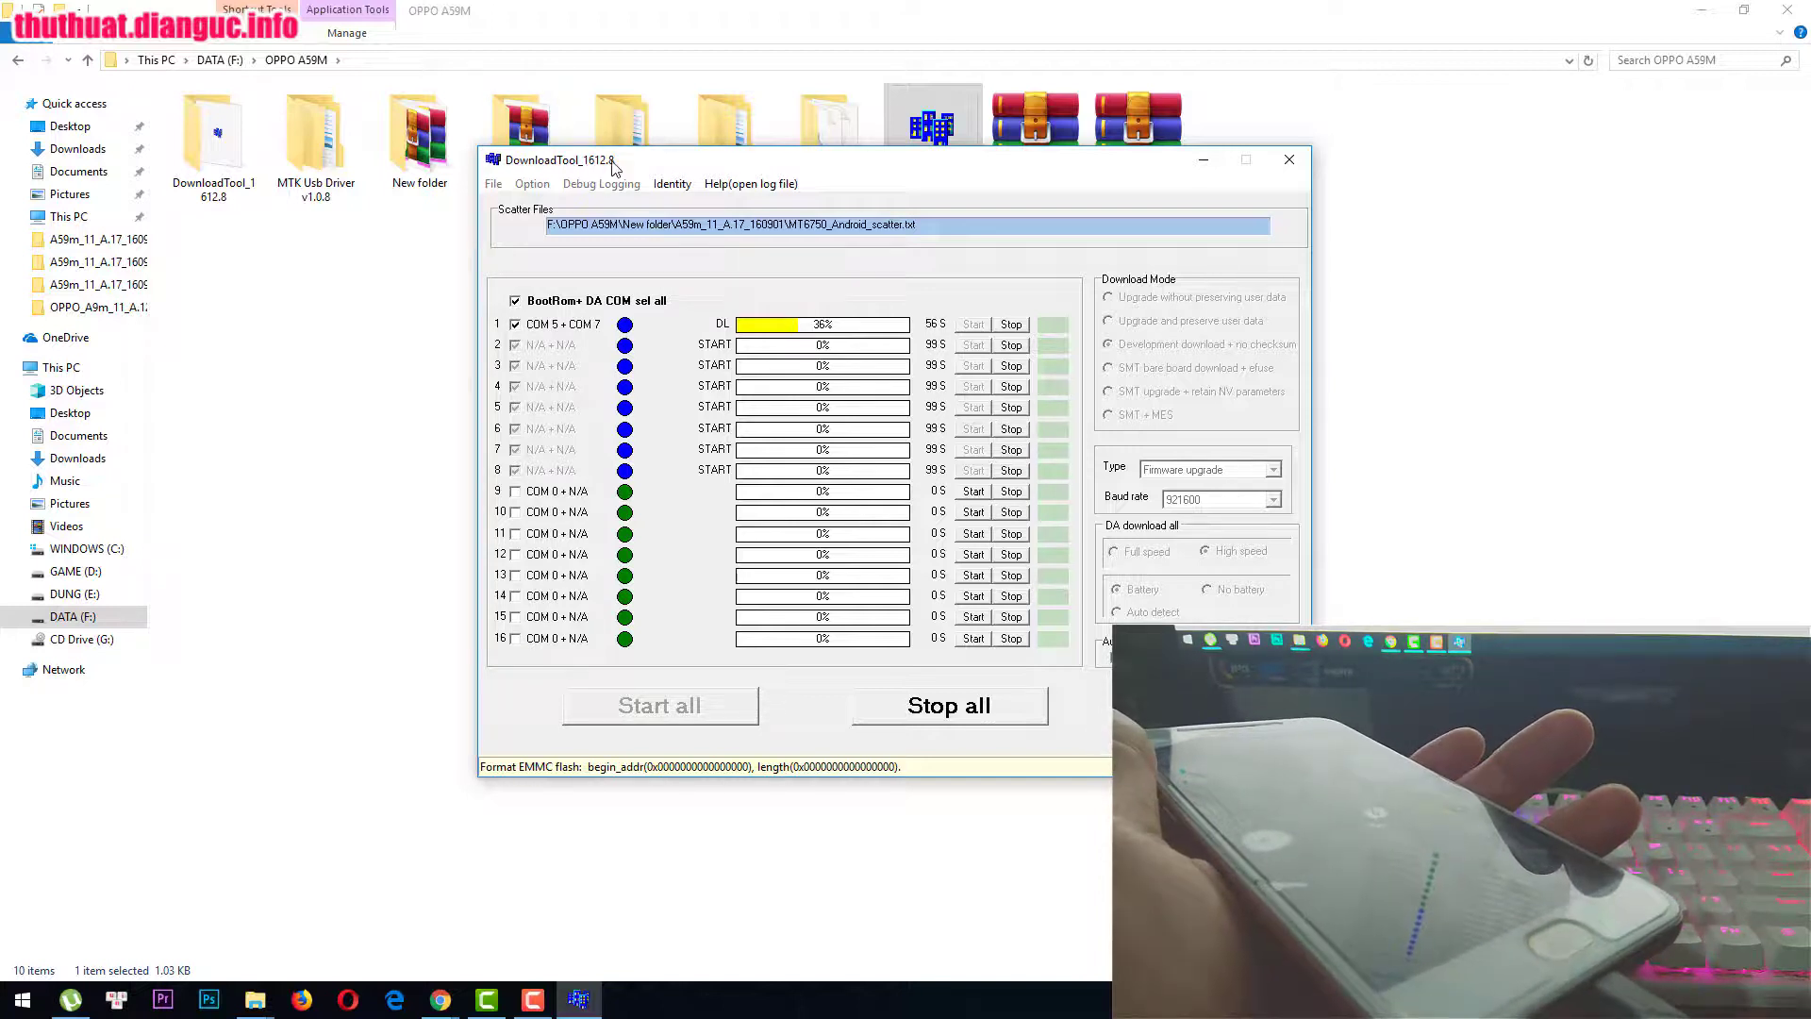
drag(621, 158, 661, 209)
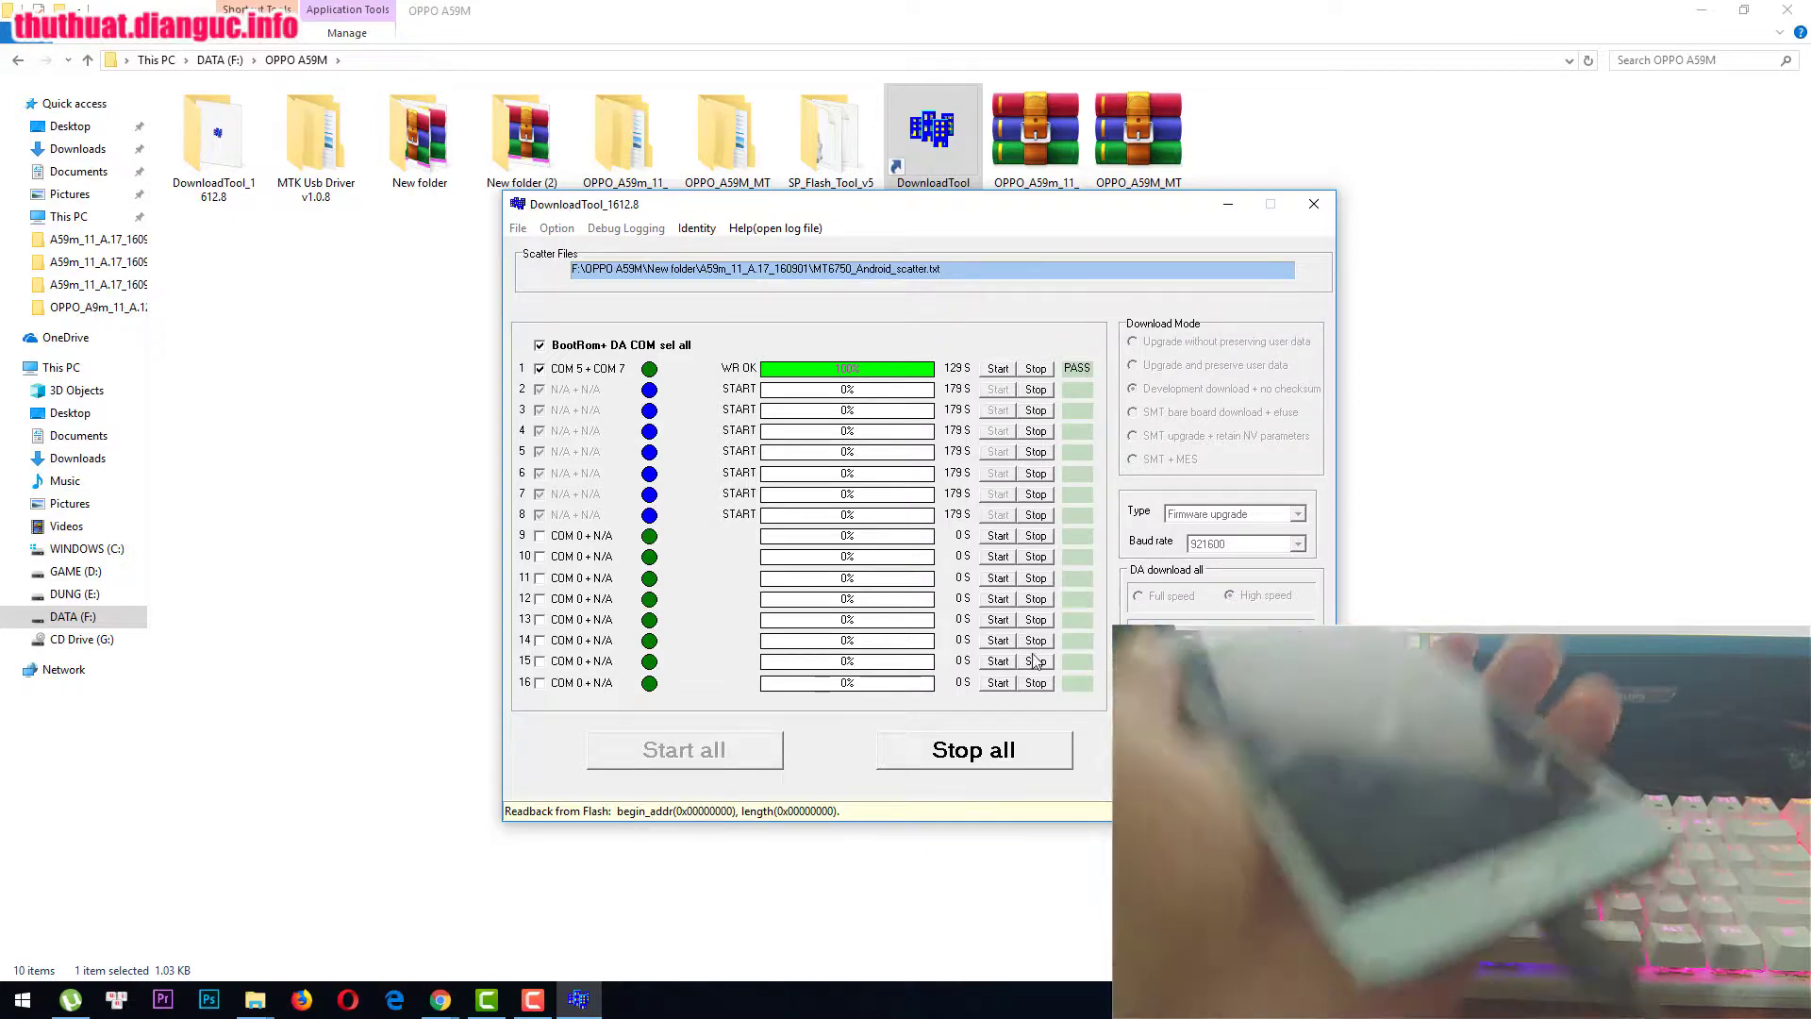
Step: Stop all ports once port 1 shows 100% with PASS
click(983, 741)
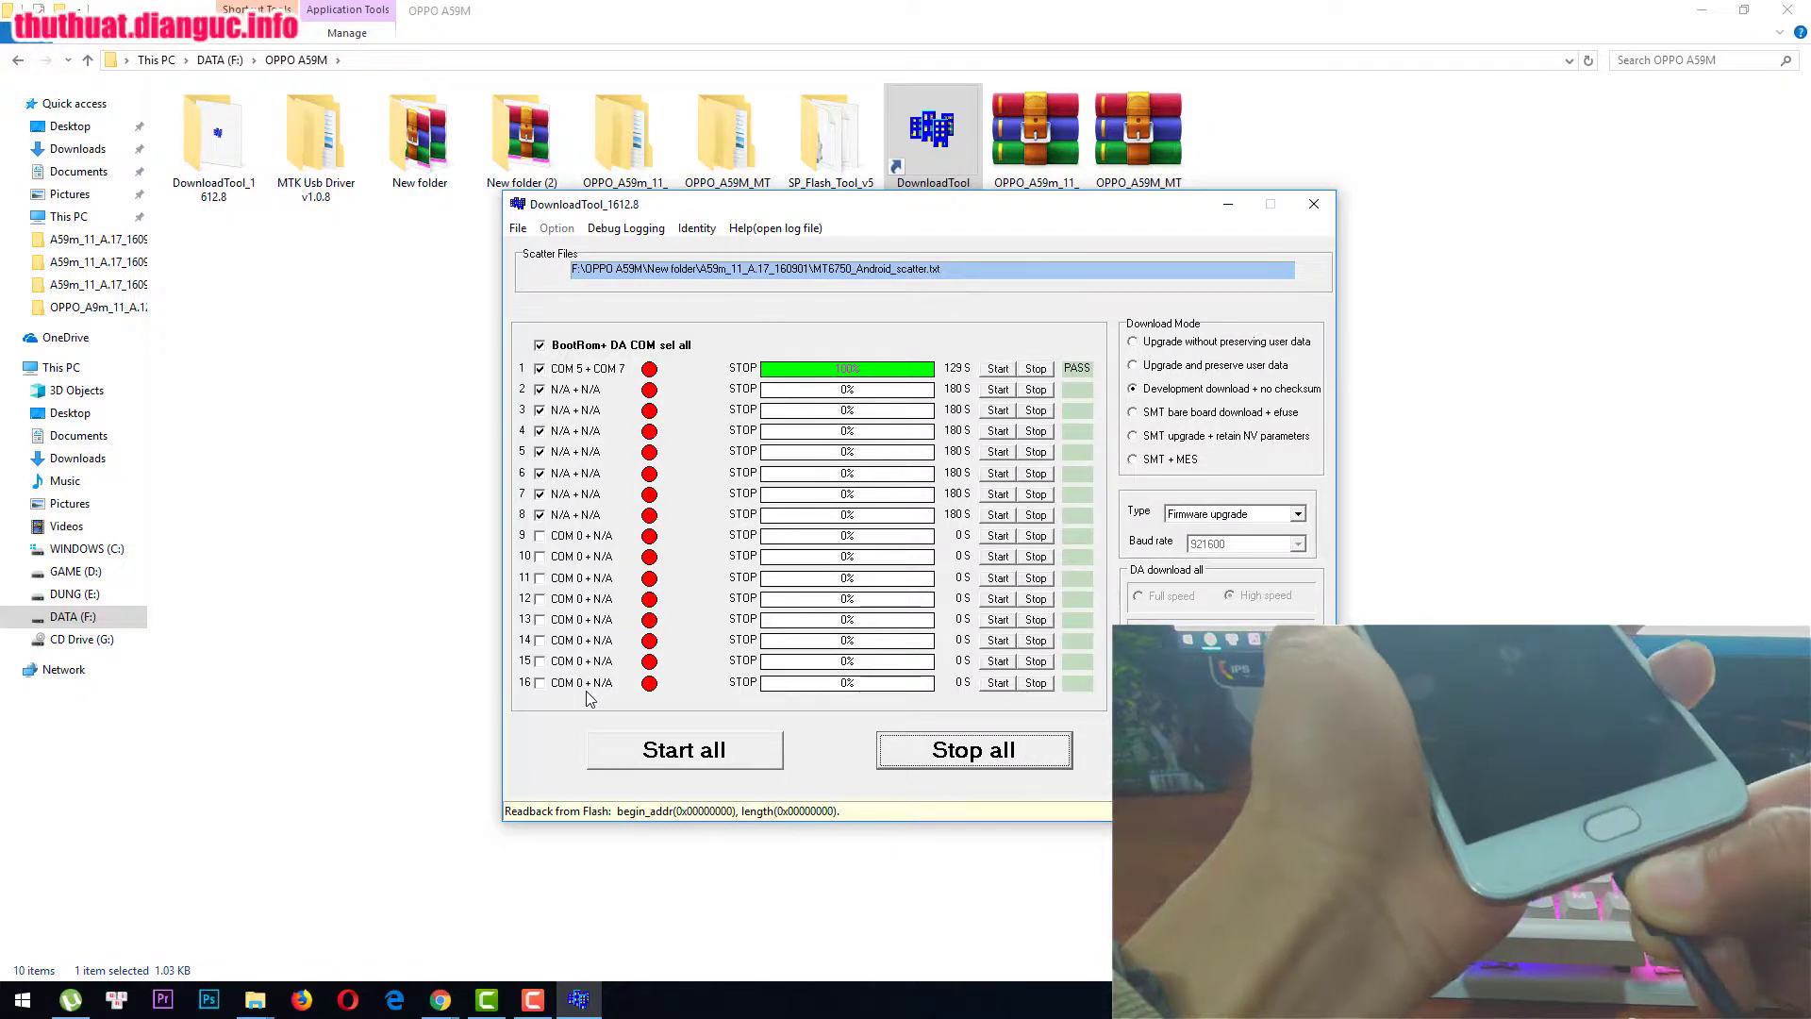